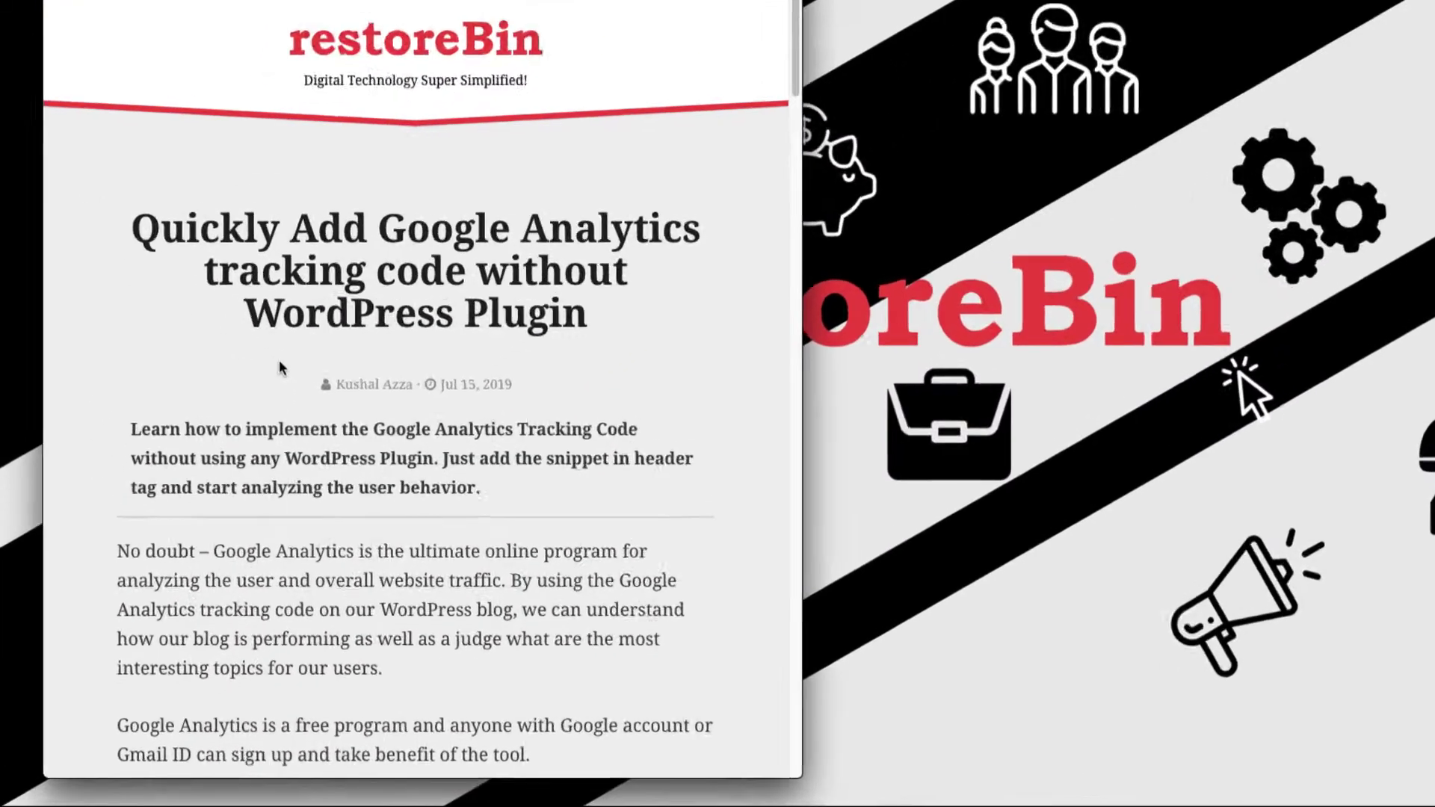
Step: Scroll down the restoreBin Google Analytics article to its table of contents
{"action": "scroll", "coordinate": [347, 252], "scroll_direction": "down", "scroll_amount": 8}
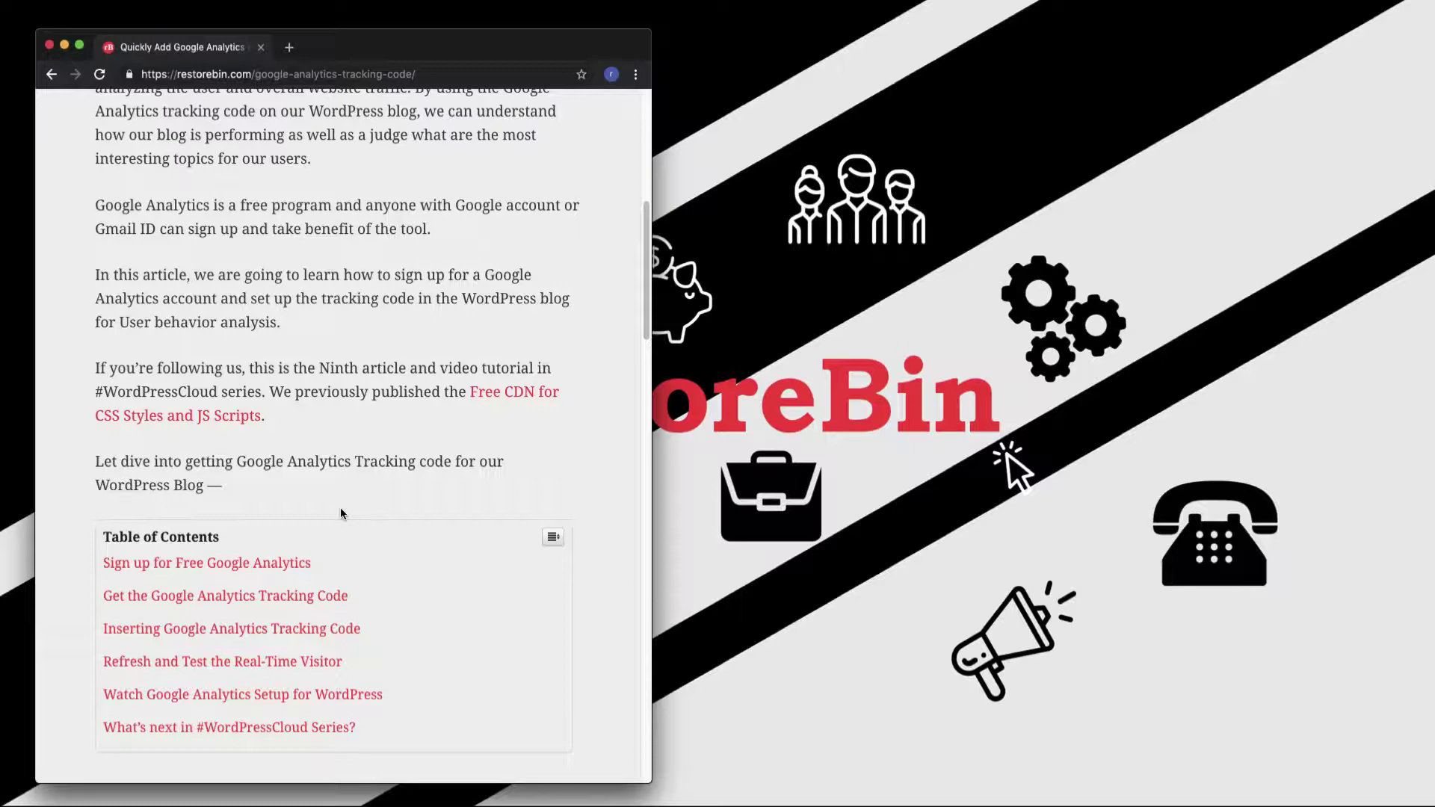
Step: Scroll the article back up to the top
{"action": "scroll", "coordinate": [342, 504], "scroll_direction": "up", "scroll_amount": 10}
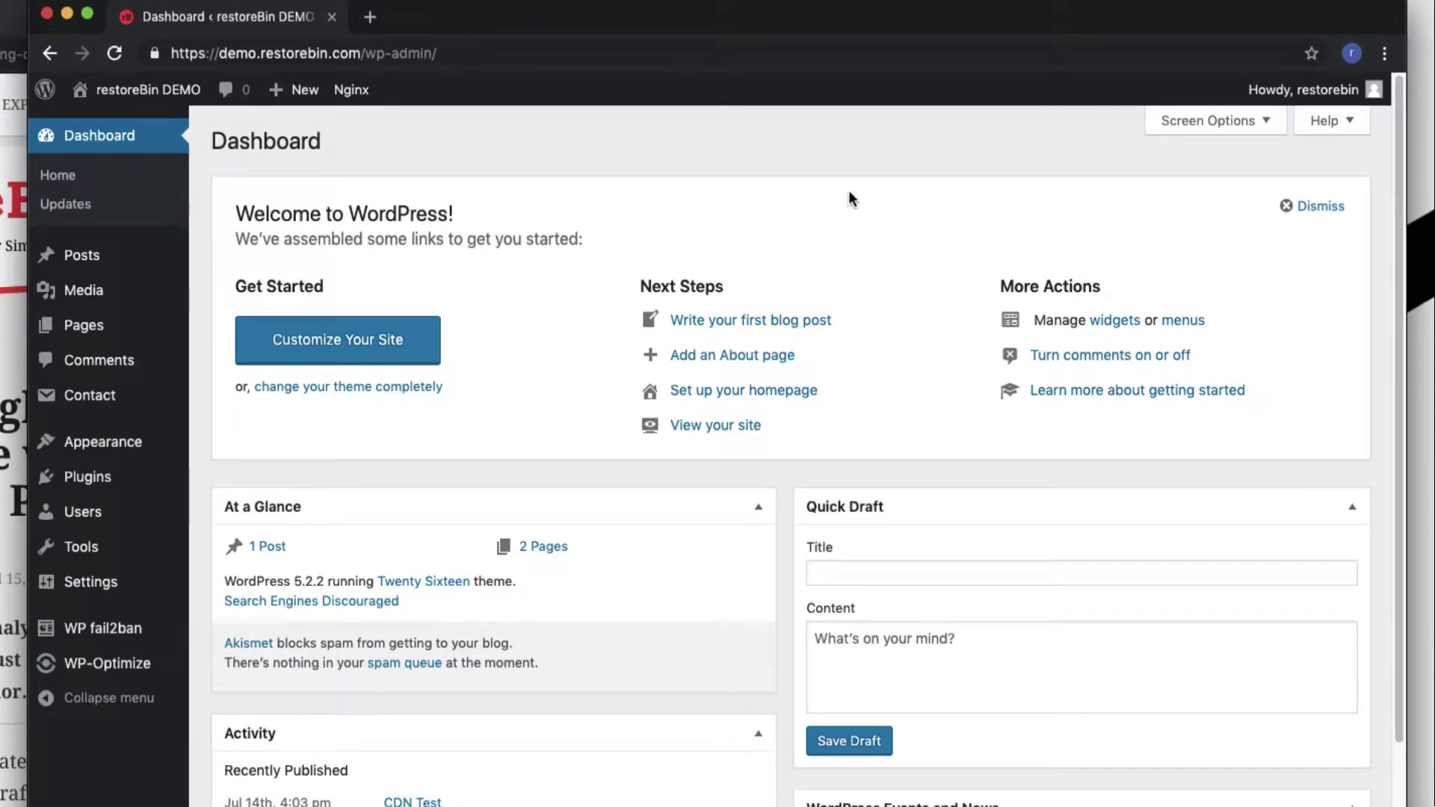
Step: Load analytics.google.com in a new Chrome tab and bring that window forward
{"action": "left_click", "coordinate": [371, 17]}
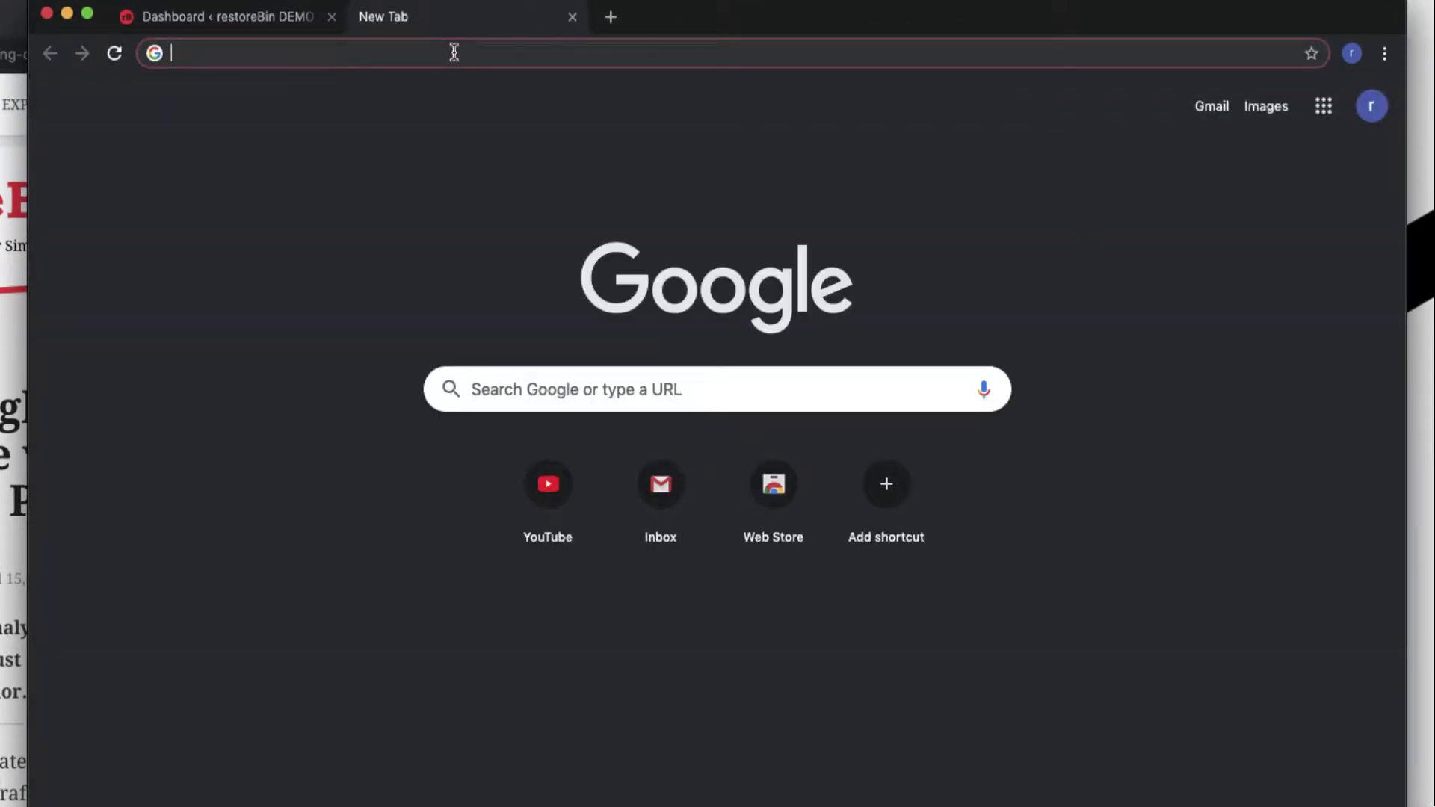
{"action": "type", "text": "analytics."}
{"action": "key", "text": "Return"}
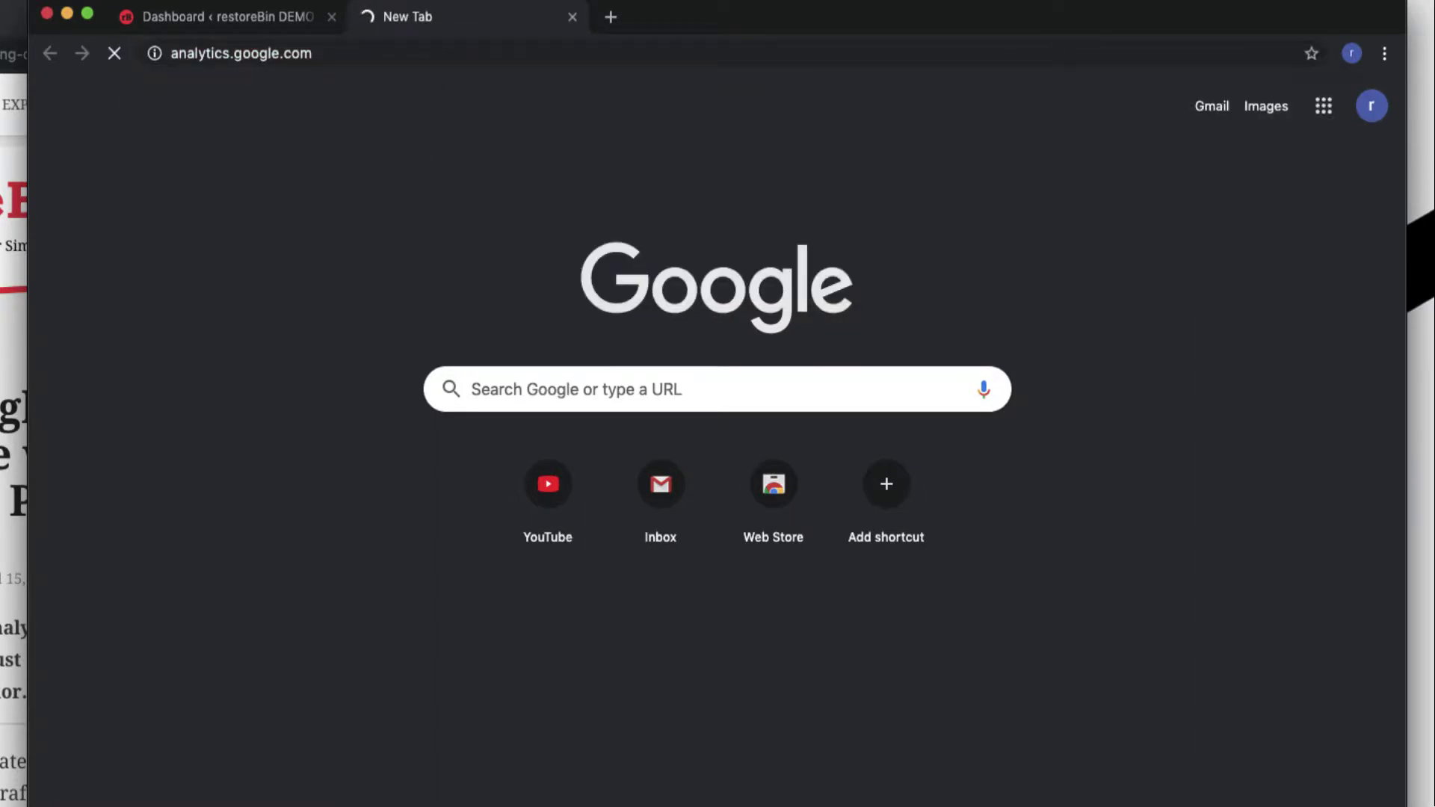
{"action": "key", "text": "super+grave"}
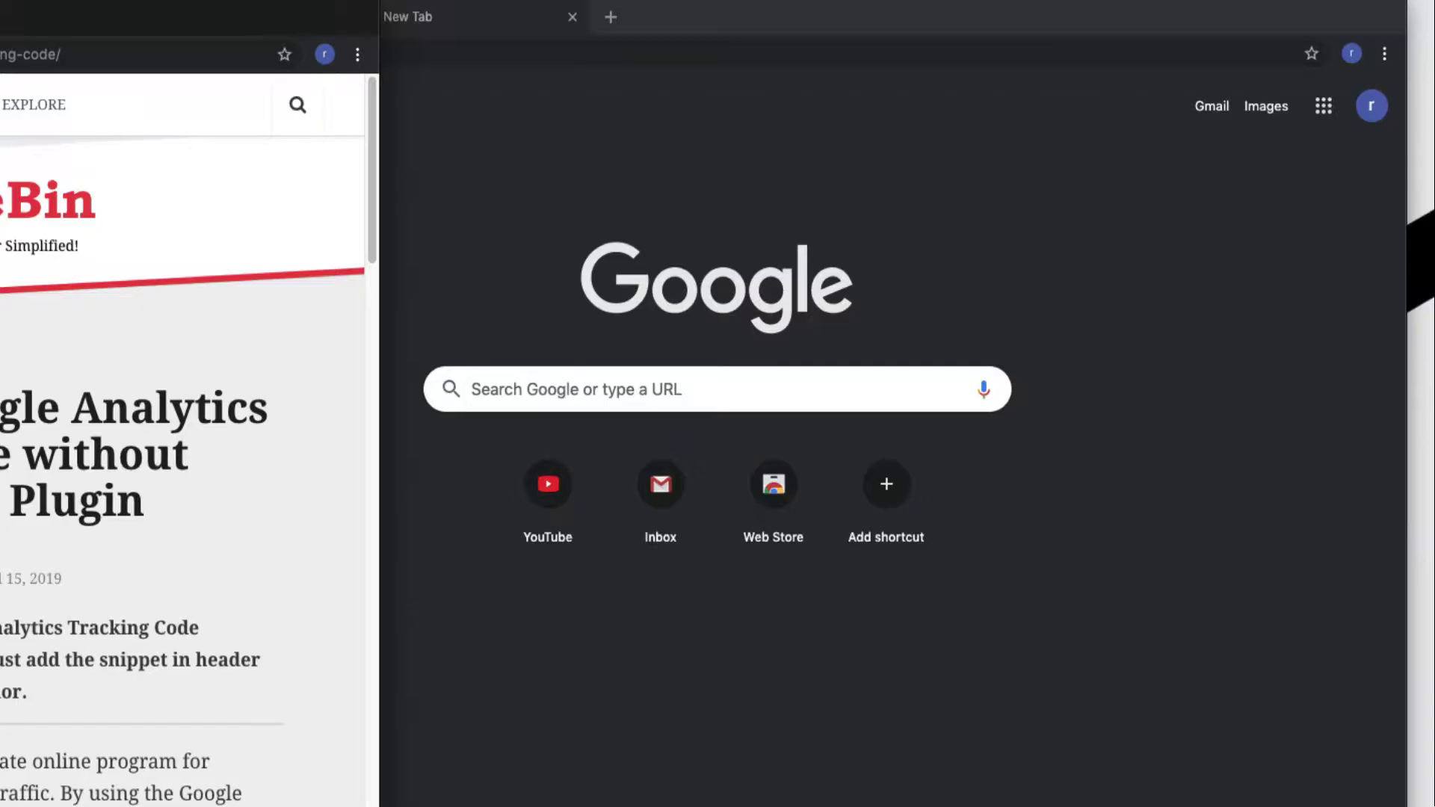
{"action": "left_click", "coordinate": [708, 27]}
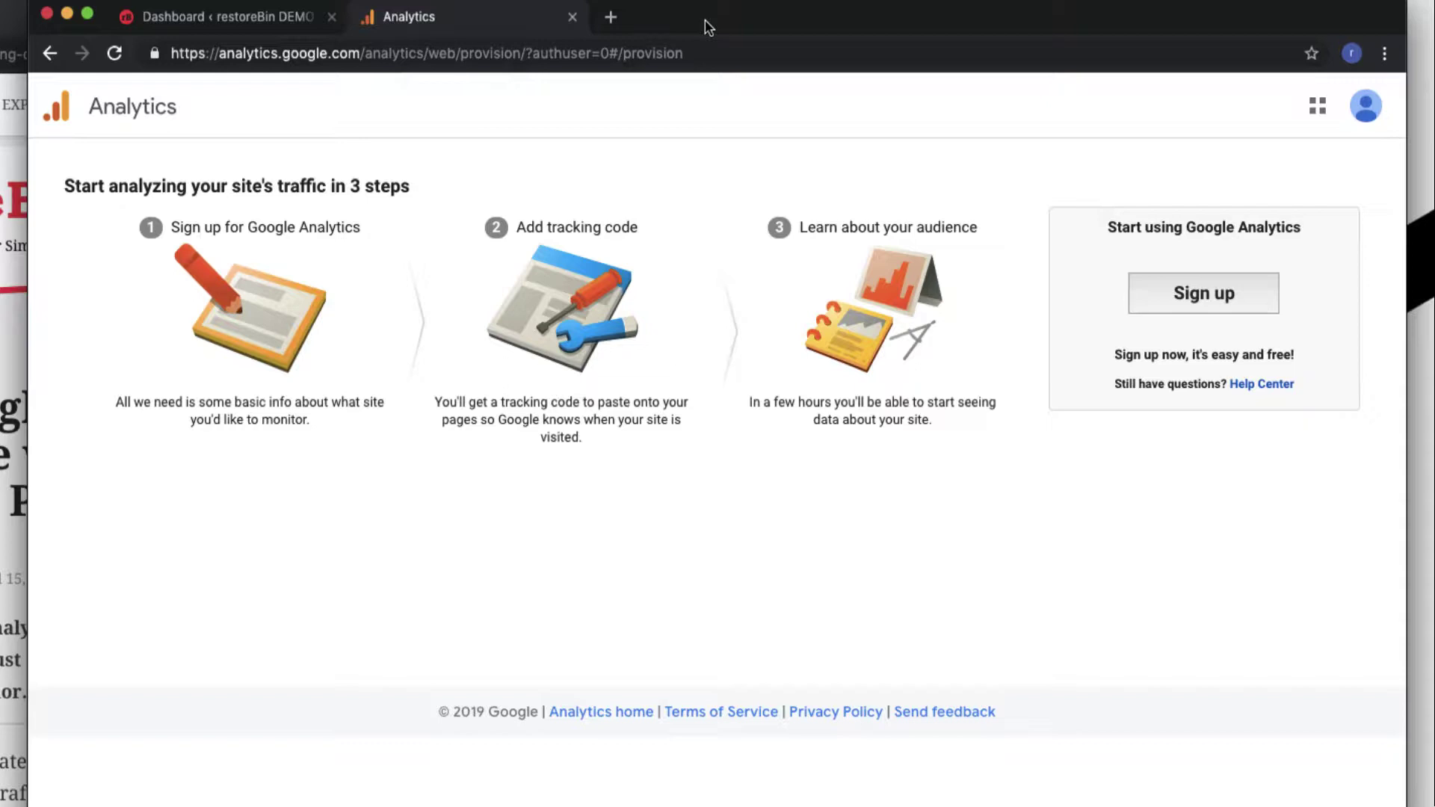
Step: Start Analytics sign-up with account and website name 'restoreBin Demo' and URL restorebin.com
{"action": "left_click", "coordinate": [1212, 310]}
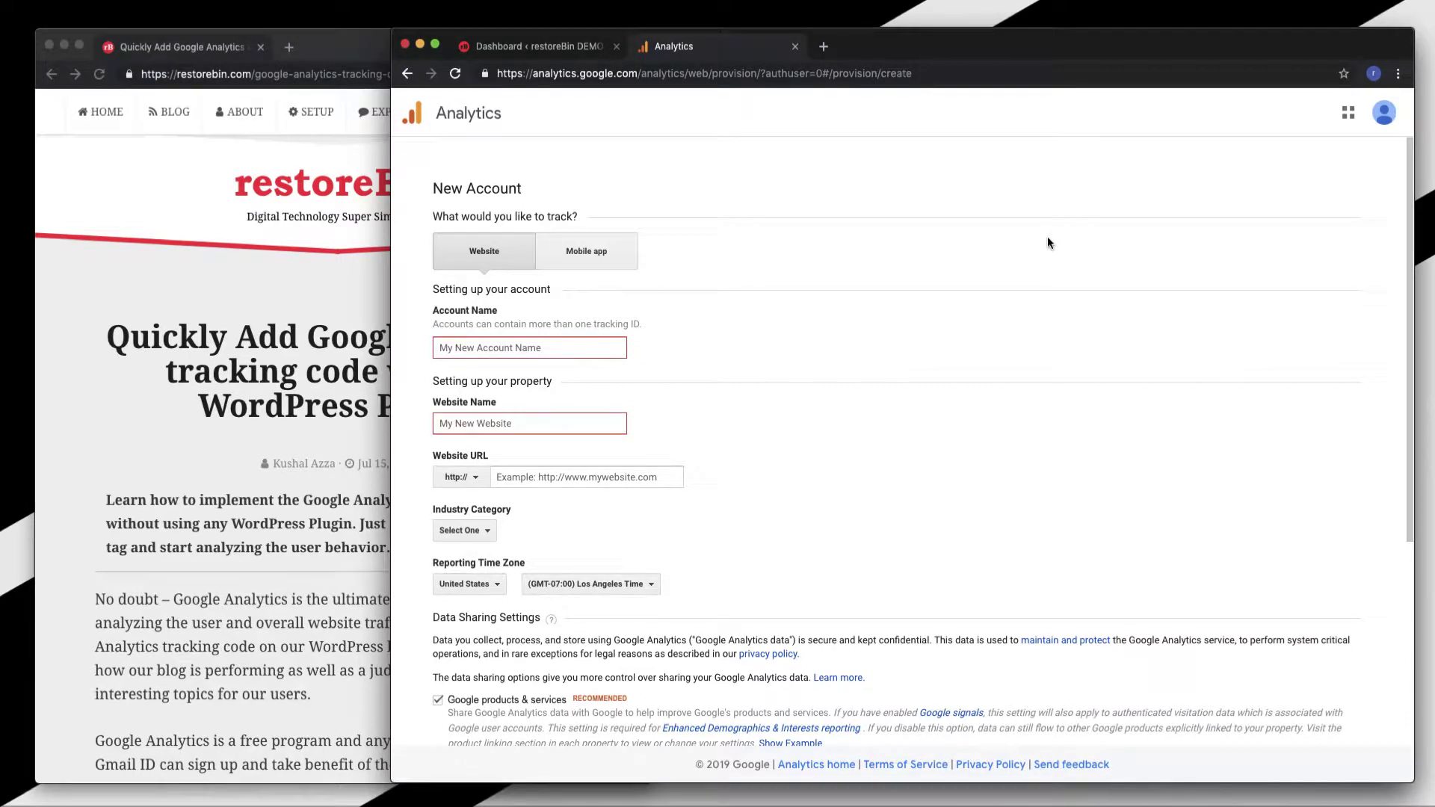
{"action": "left_click", "coordinate": [530, 347]}
{"action": "type", "text": "restoreBin Demo"}
{"action": "key", "text": "Tab"}
{"action": "type", "text": "restoreBin D"}
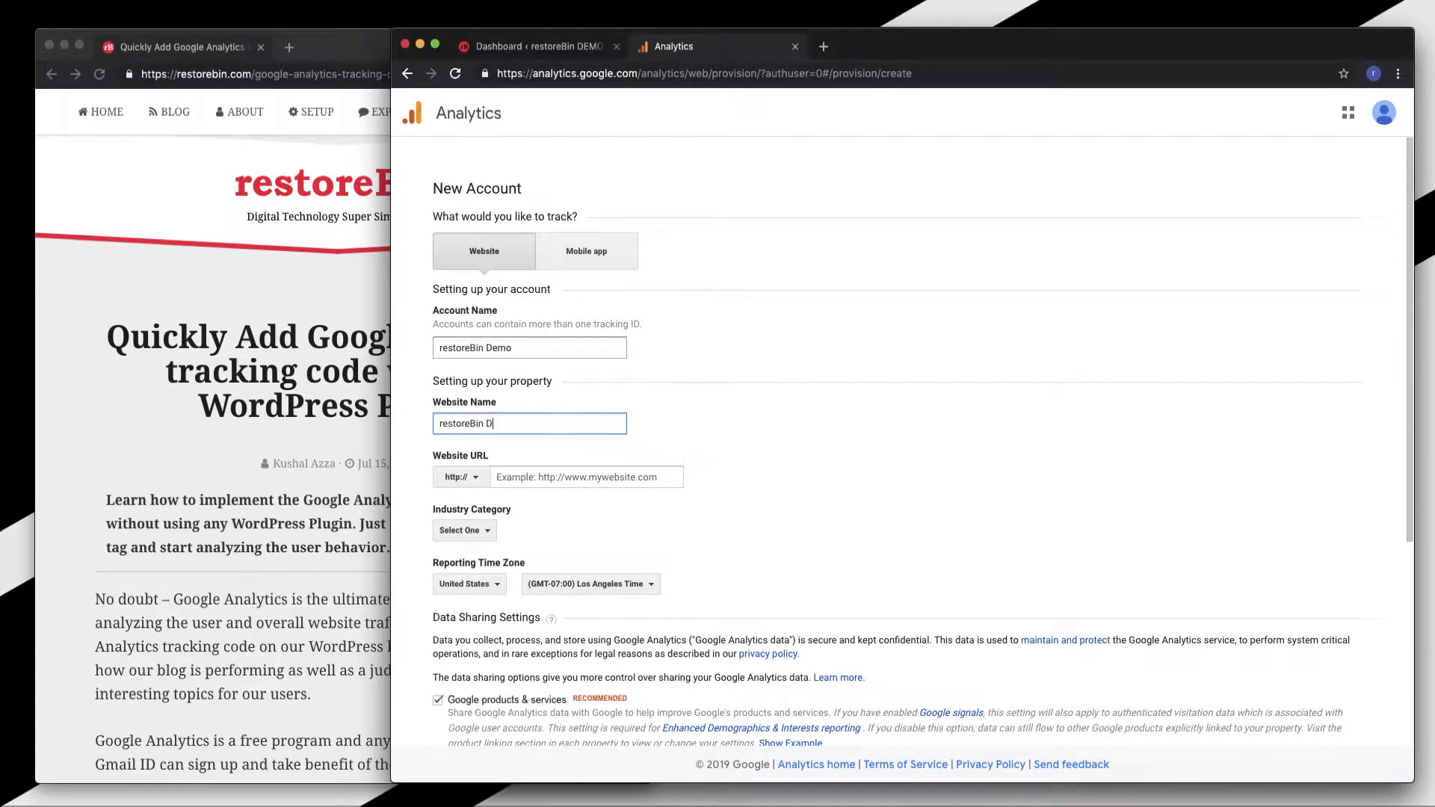
{"action": "type", "text": "emo"}
{"action": "key", "text": "Tab"}
{"action": "type", "text": "restorebin.com"}
Step: Set the URL protocol to https, industry Computers and Electronics, and Chicago time zone
{"action": "left_click", "coordinate": [461, 477]}
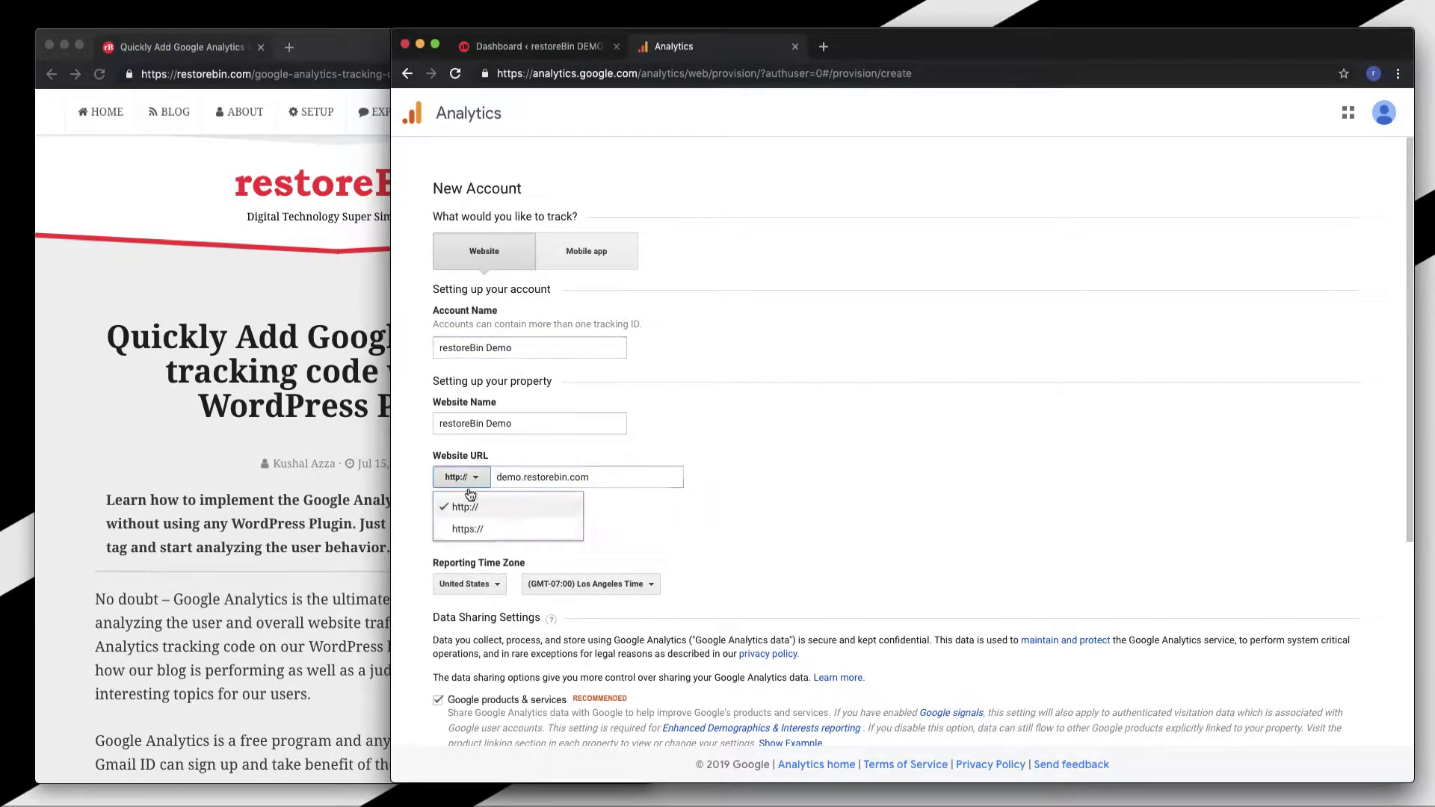
{"action": "left_click", "coordinate": [459, 530]}
{"action": "scroll", "coordinate": [502, 462], "scroll_direction": "down", "scroll_amount": 5}
{"action": "scroll", "coordinate": [503, 462], "scroll_direction": "up", "scroll_amount": 5}
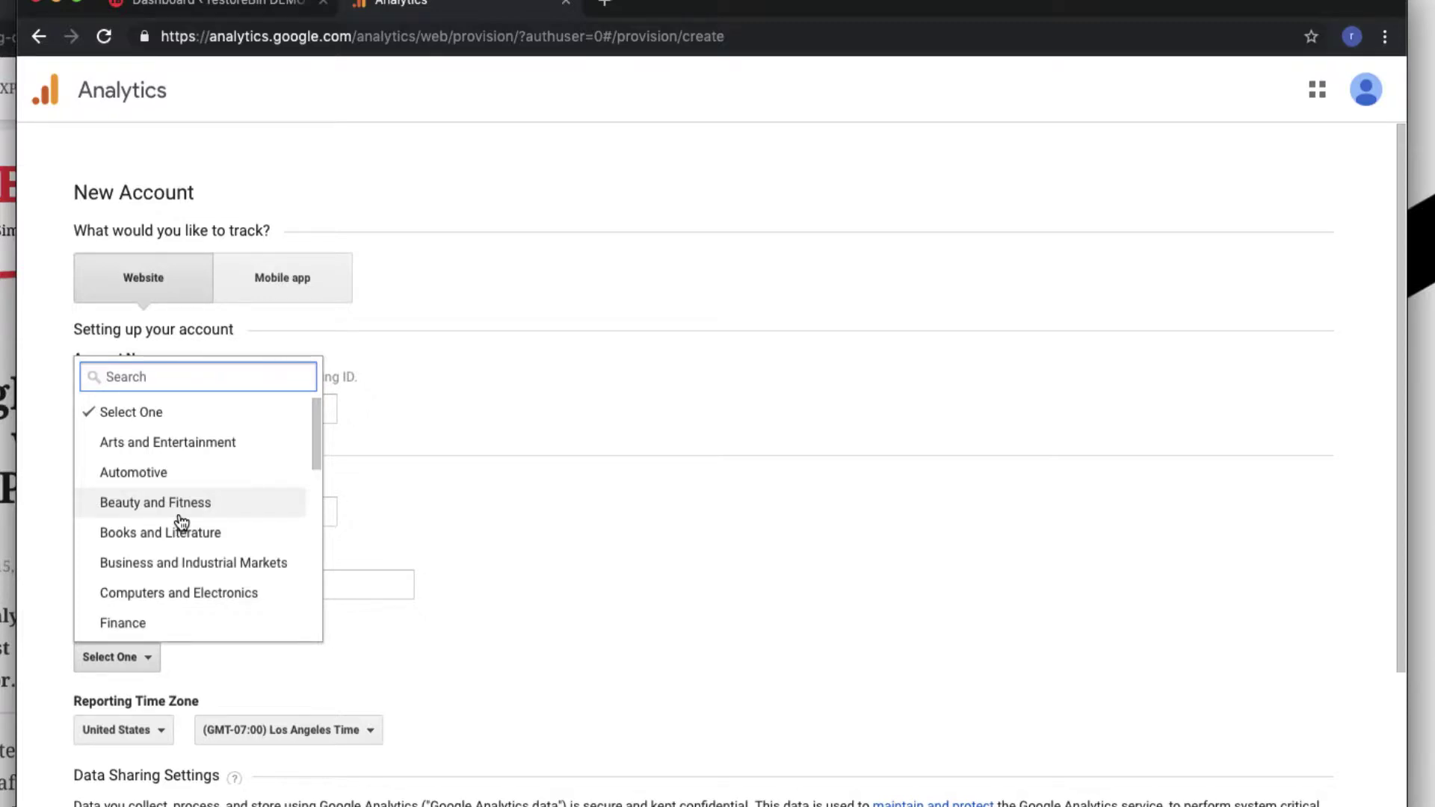
{"action": "left_click", "coordinate": [186, 591]}
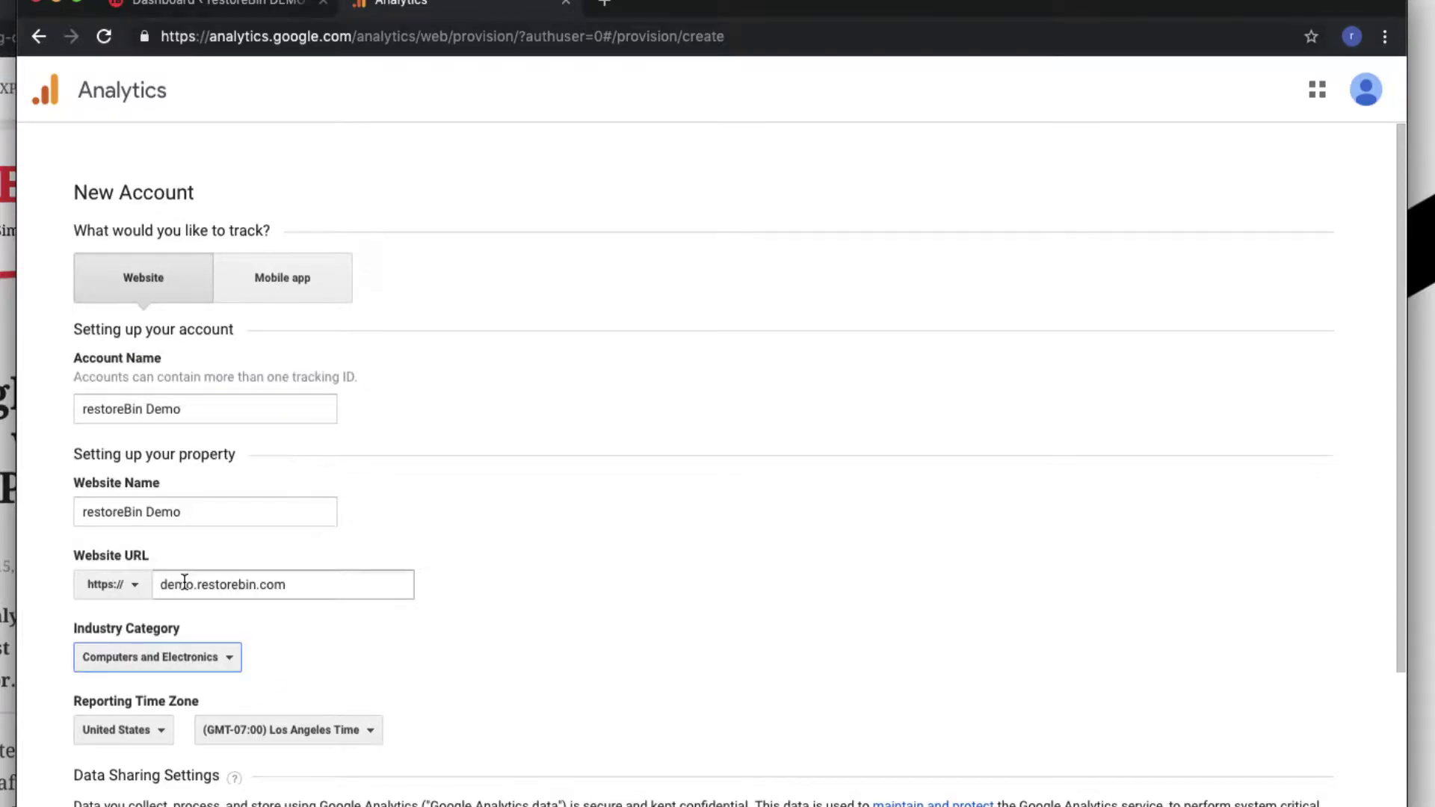
{"action": "left_click", "coordinate": [469, 668]}
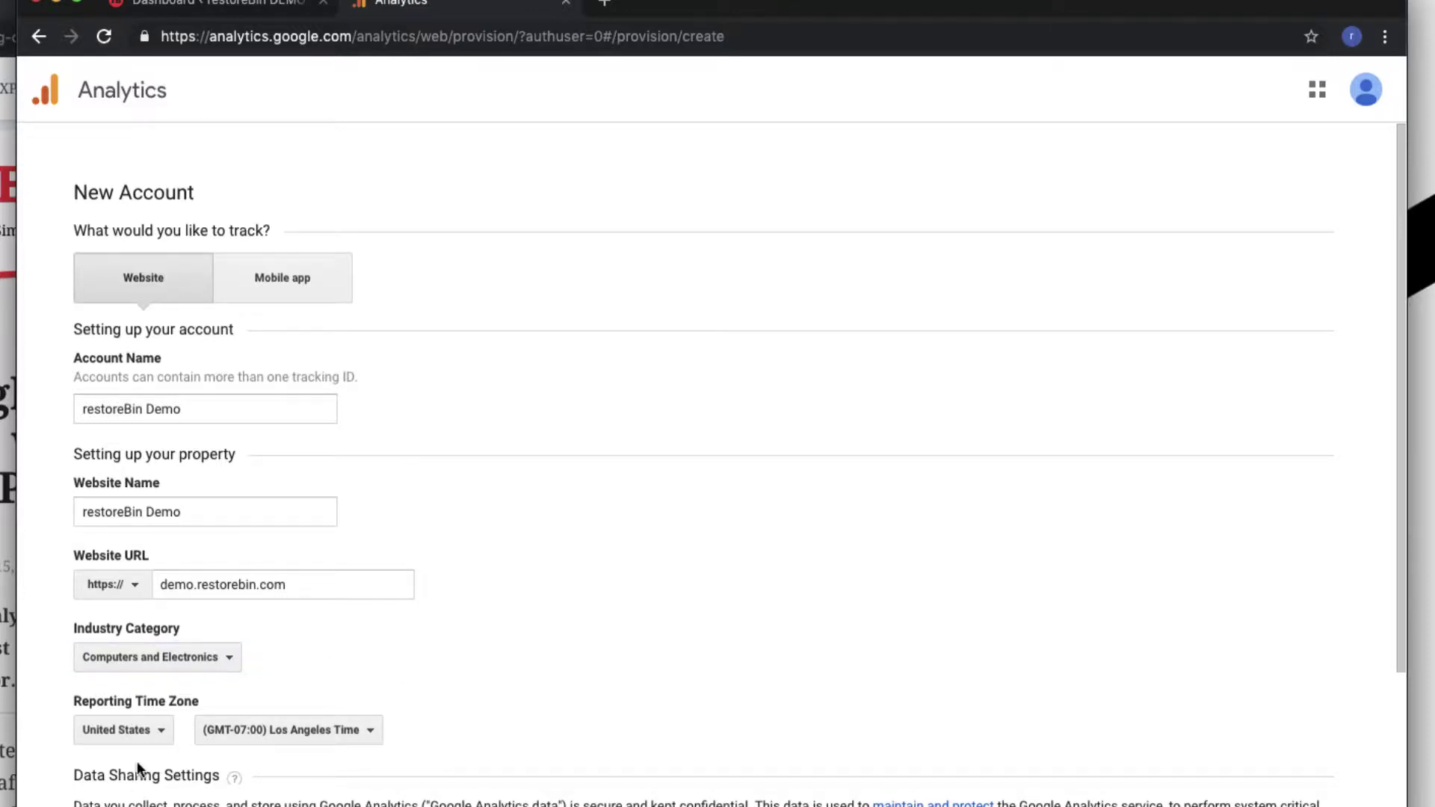
{"action": "scroll", "coordinate": [187, 717], "scroll_direction": "down", "scroll_amount": 2}
{"action": "left_click", "coordinate": [245, 666]}
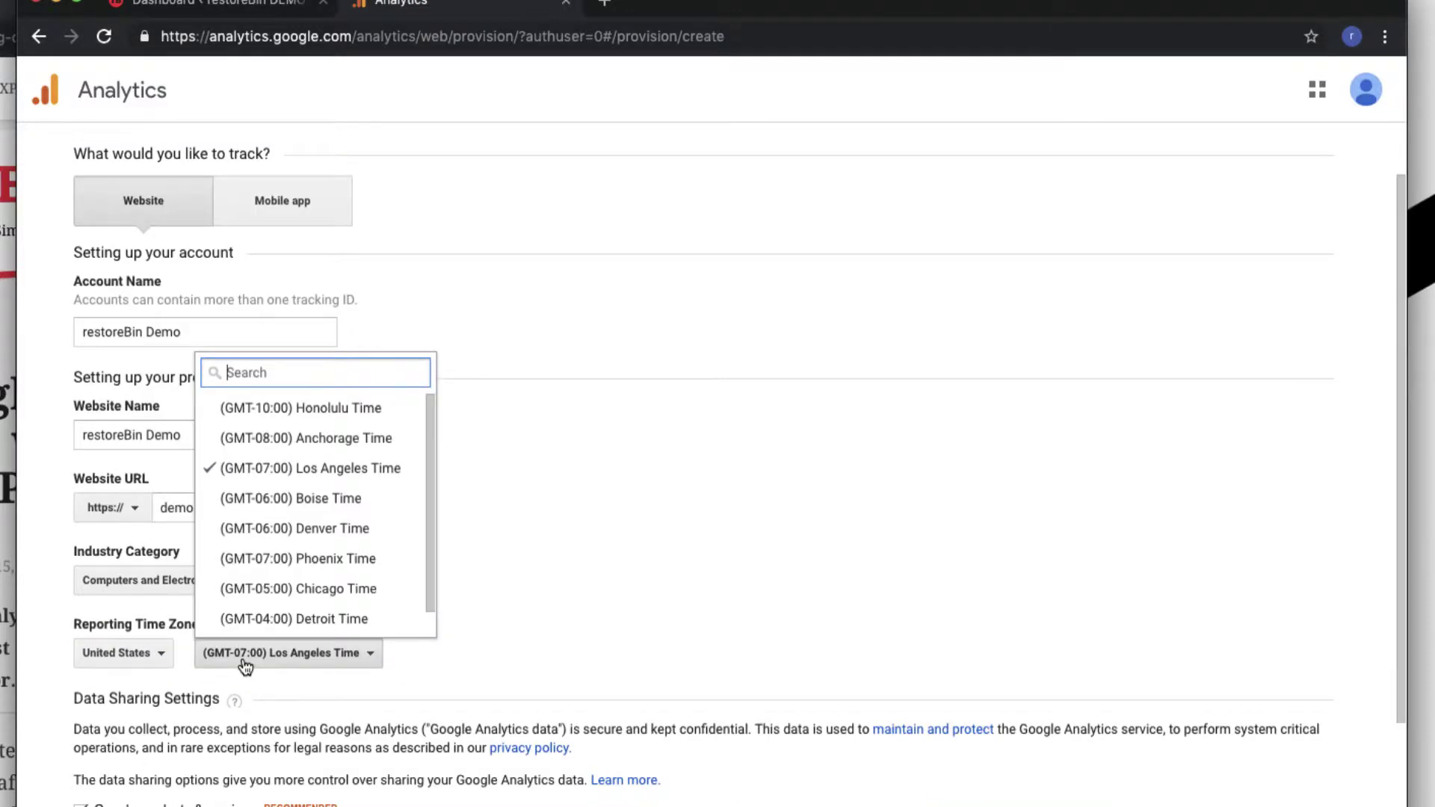
{"action": "left_click", "coordinate": [299, 589]}
{"action": "scroll", "coordinate": [154, 747], "scroll_direction": "down", "scroll_amount": 3}
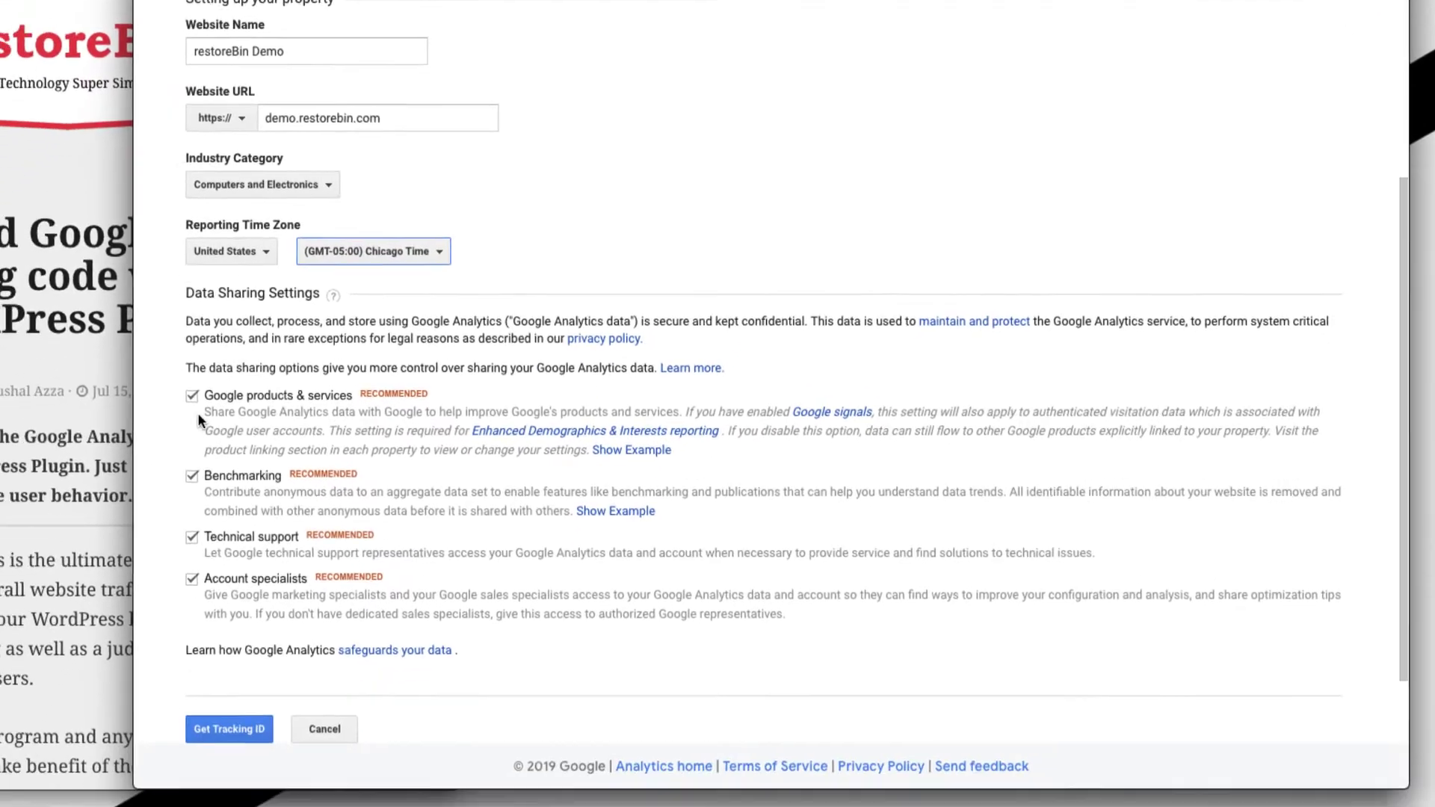
Step: Request the tracking ID, tick the Data Processing and Controller-Controller terms, and accept
{"action": "left_click", "coordinate": [236, 719]}
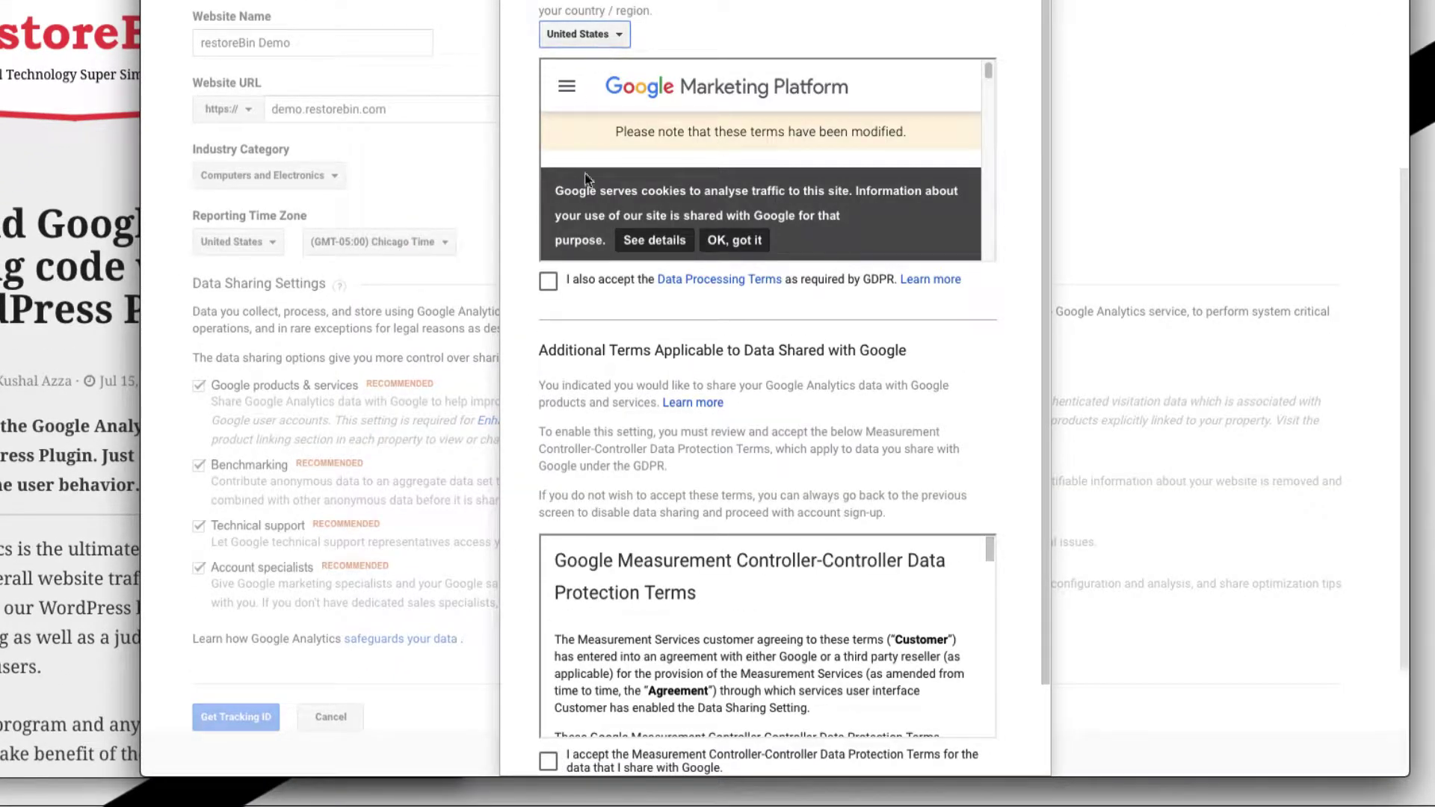
{"action": "left_click", "coordinate": [549, 282]}
{"action": "left_click", "coordinate": [740, 241]}
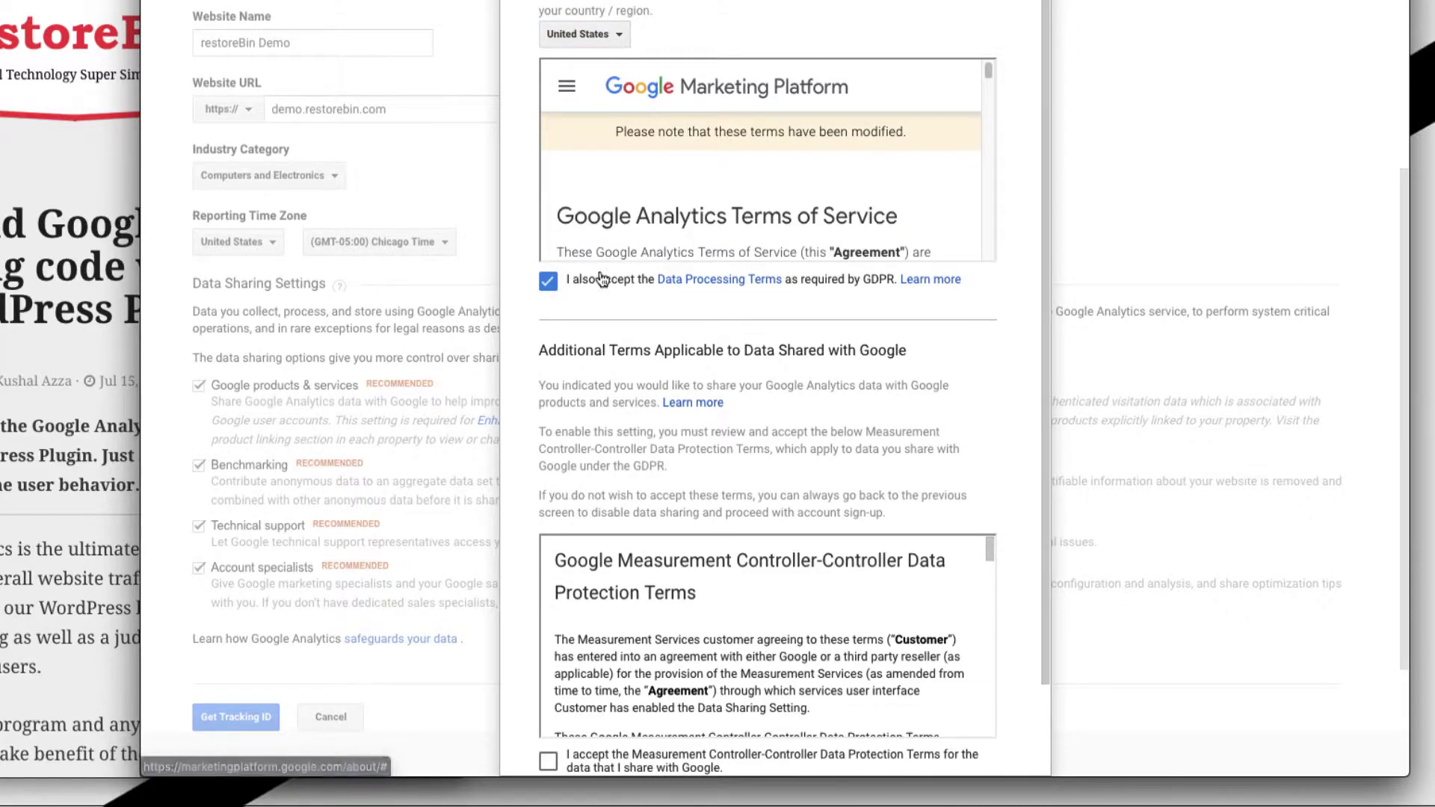
{"action": "scroll", "coordinate": [778, 221], "scroll_direction": "down", "scroll_amount": 10}
{"action": "scroll", "coordinate": [778, 221], "scroll_direction": "down", "scroll_amount": 5}
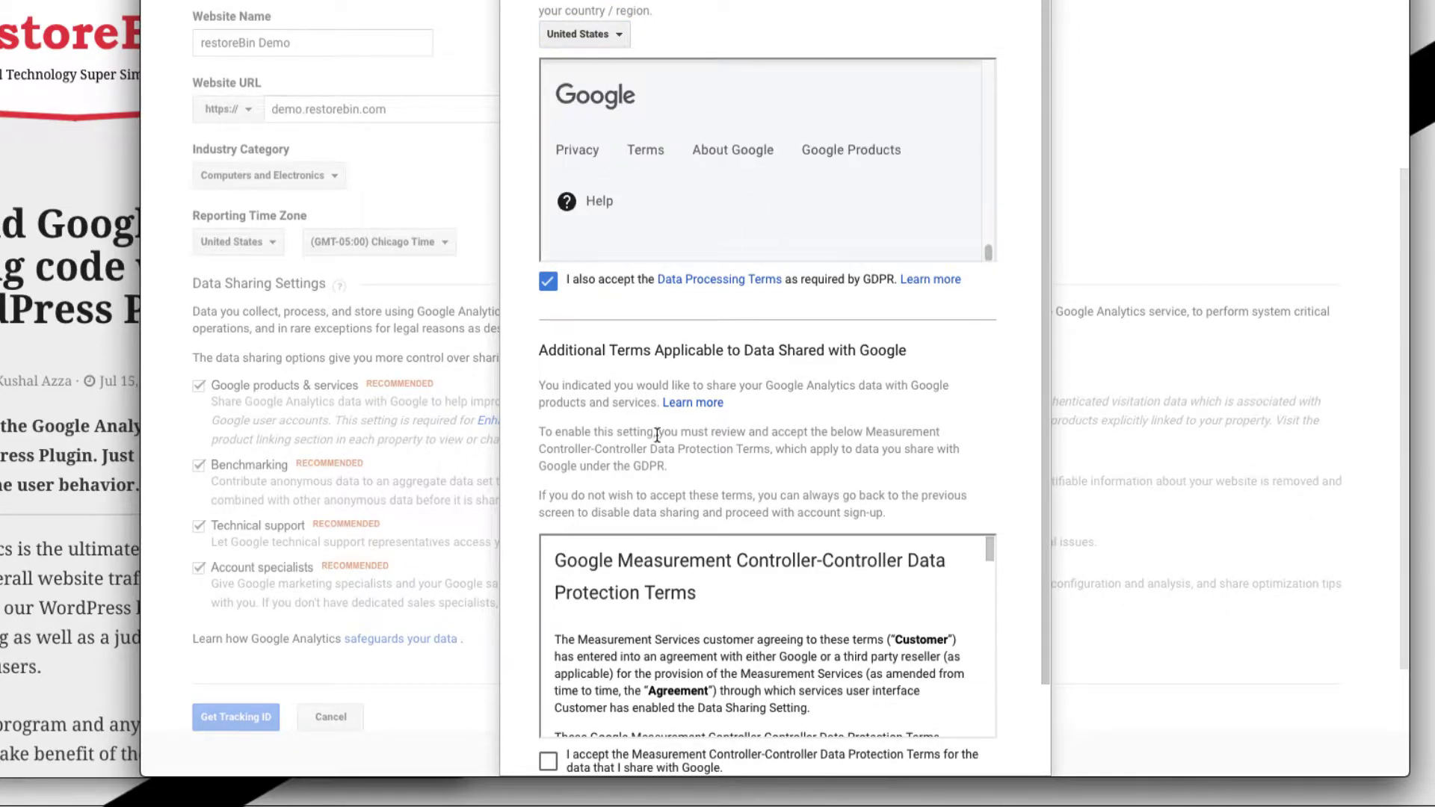
{"action": "scroll", "coordinate": [778, 217], "scroll_direction": "down", "scroll_amount": 2}
{"action": "left_click", "coordinate": [548, 661]}
{"action": "scroll", "coordinate": [616, 546], "scroll_direction": "down", "scroll_amount": 10}
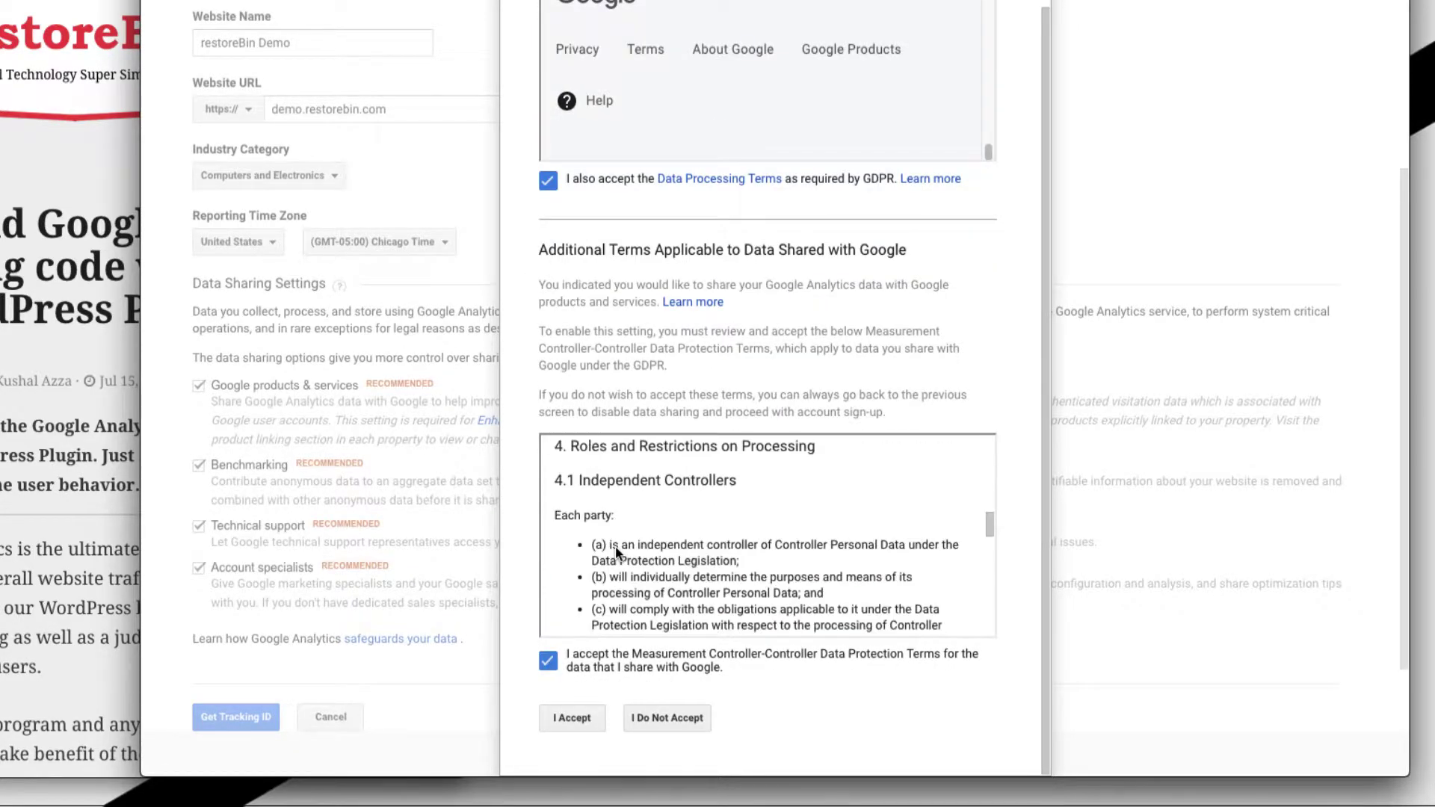
{"action": "scroll", "coordinate": [616, 551], "scroll_direction": "down", "scroll_amount": 4}
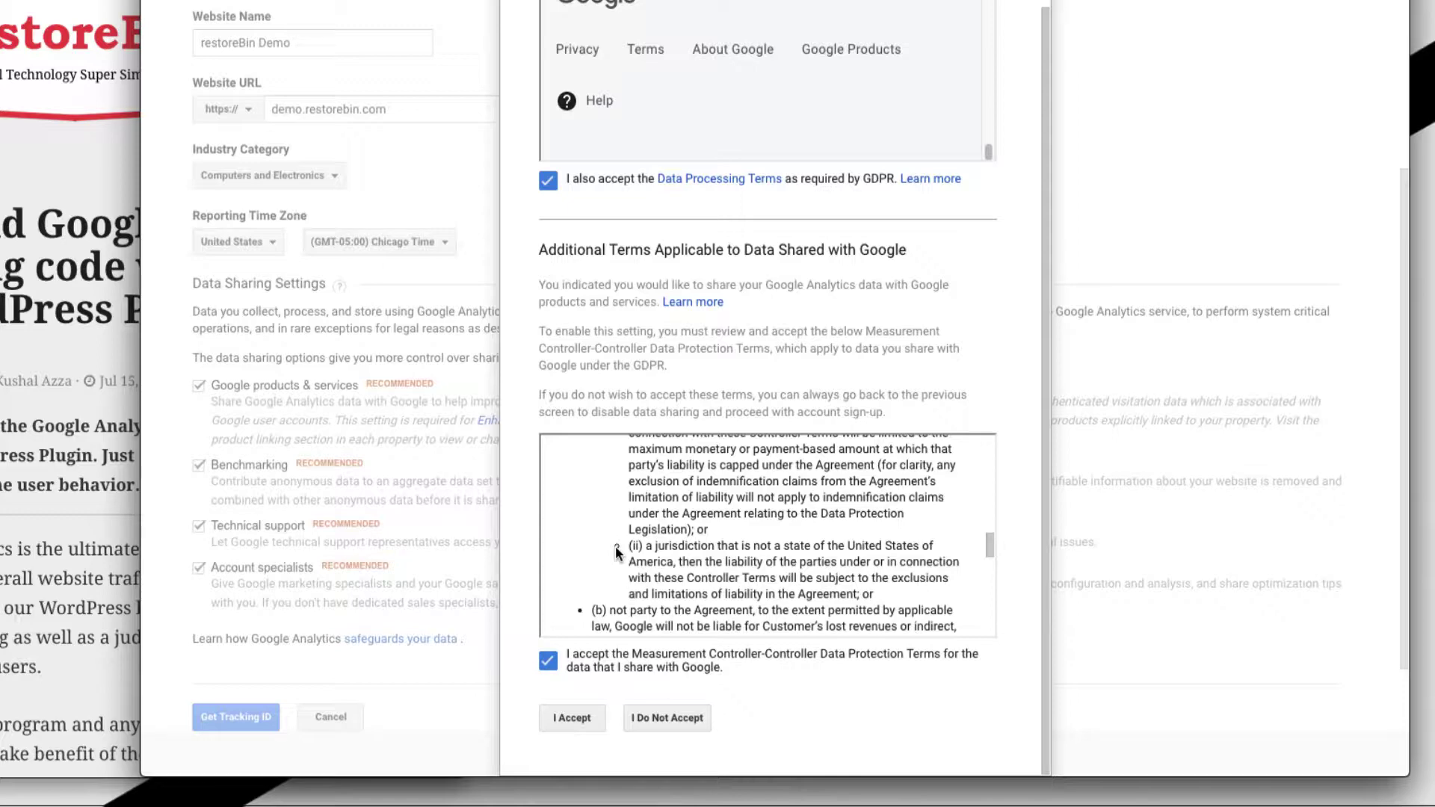
{"action": "left_click", "coordinate": [574, 720]}
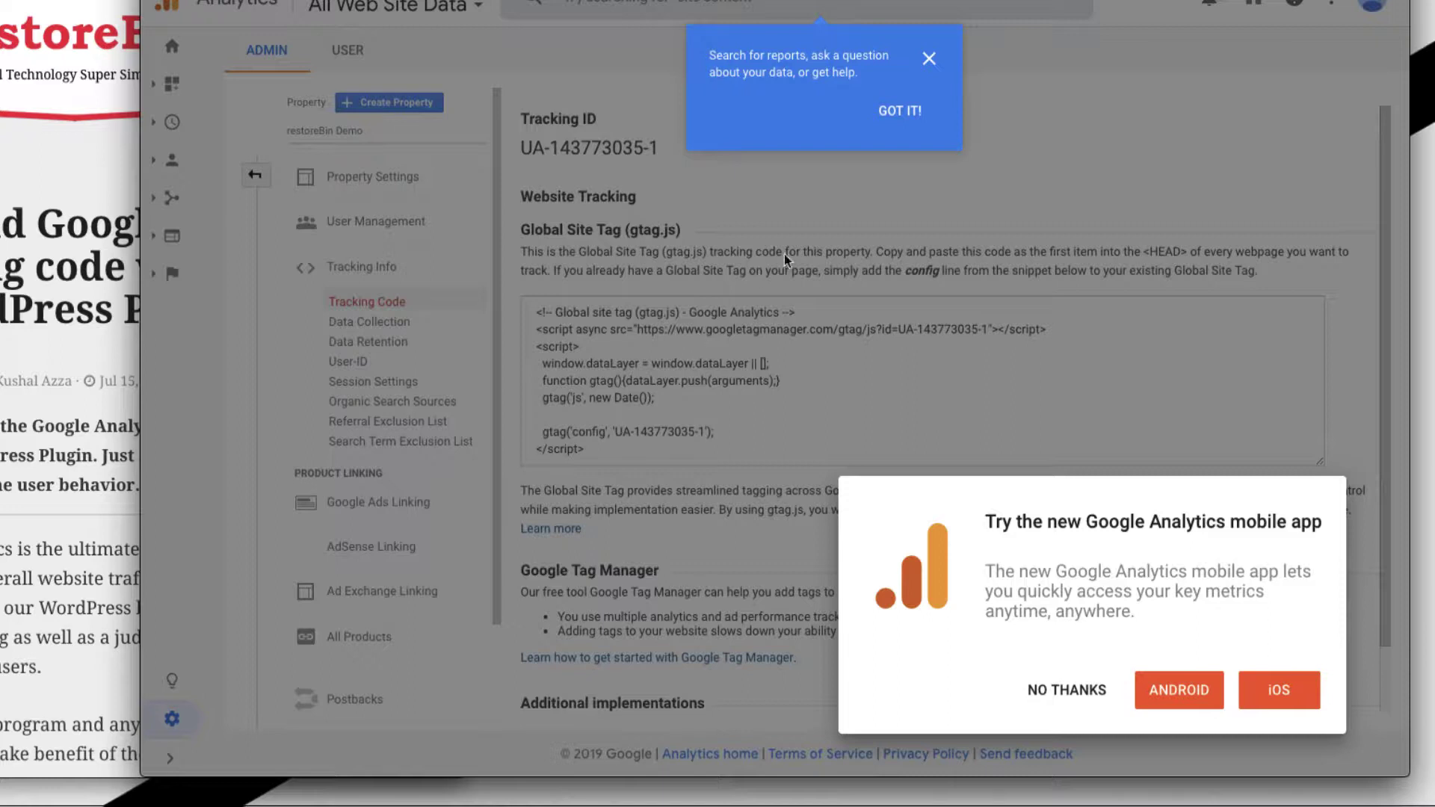
Step: Dismiss the search tip and mobile app offer, then select the whole gtag.js snippet
{"action": "left_click", "coordinate": [919, 111]}
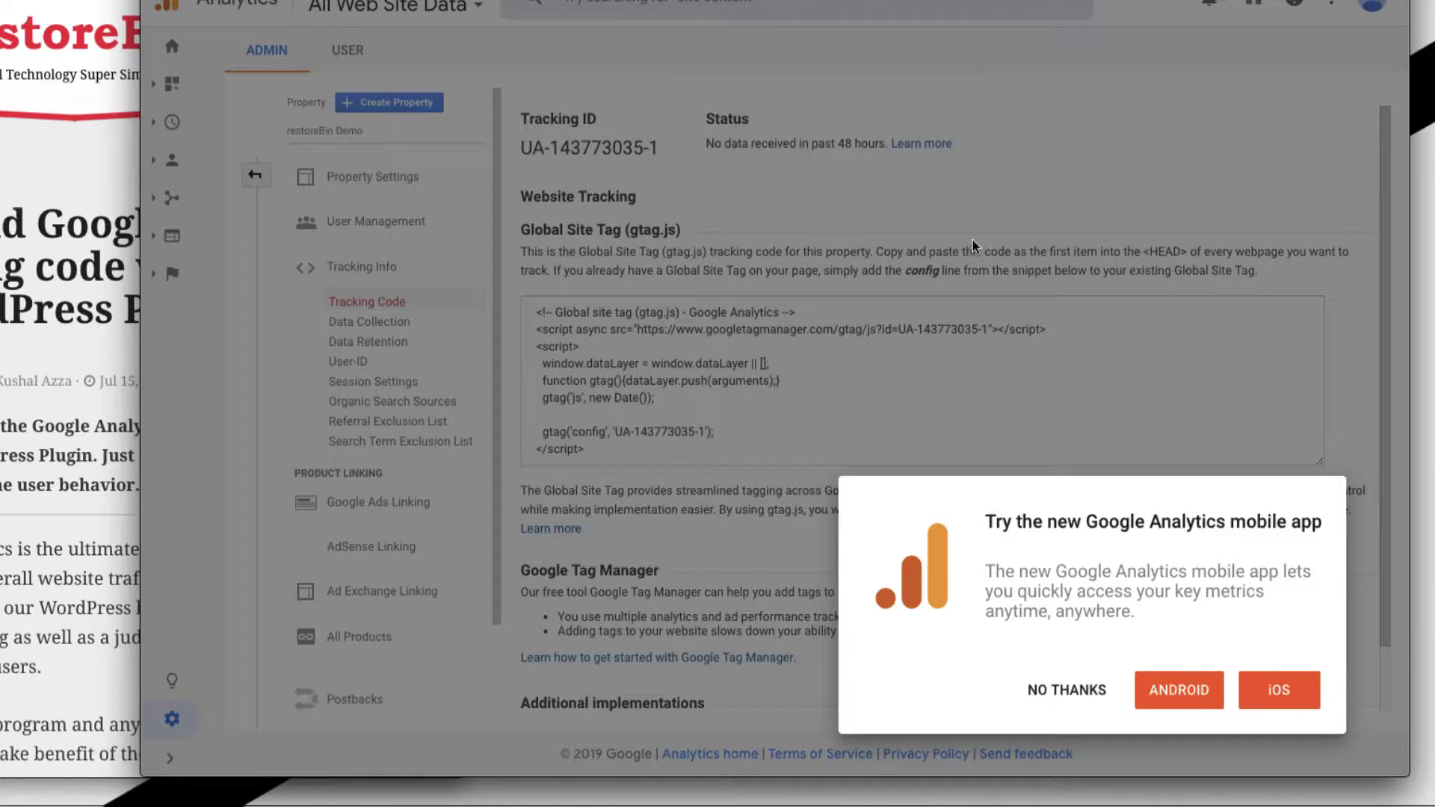
{"action": "left_click", "coordinate": [1053, 693]}
{"action": "left_click", "coordinate": [602, 371]}
{"action": "key", "text": "ctrl+a"}
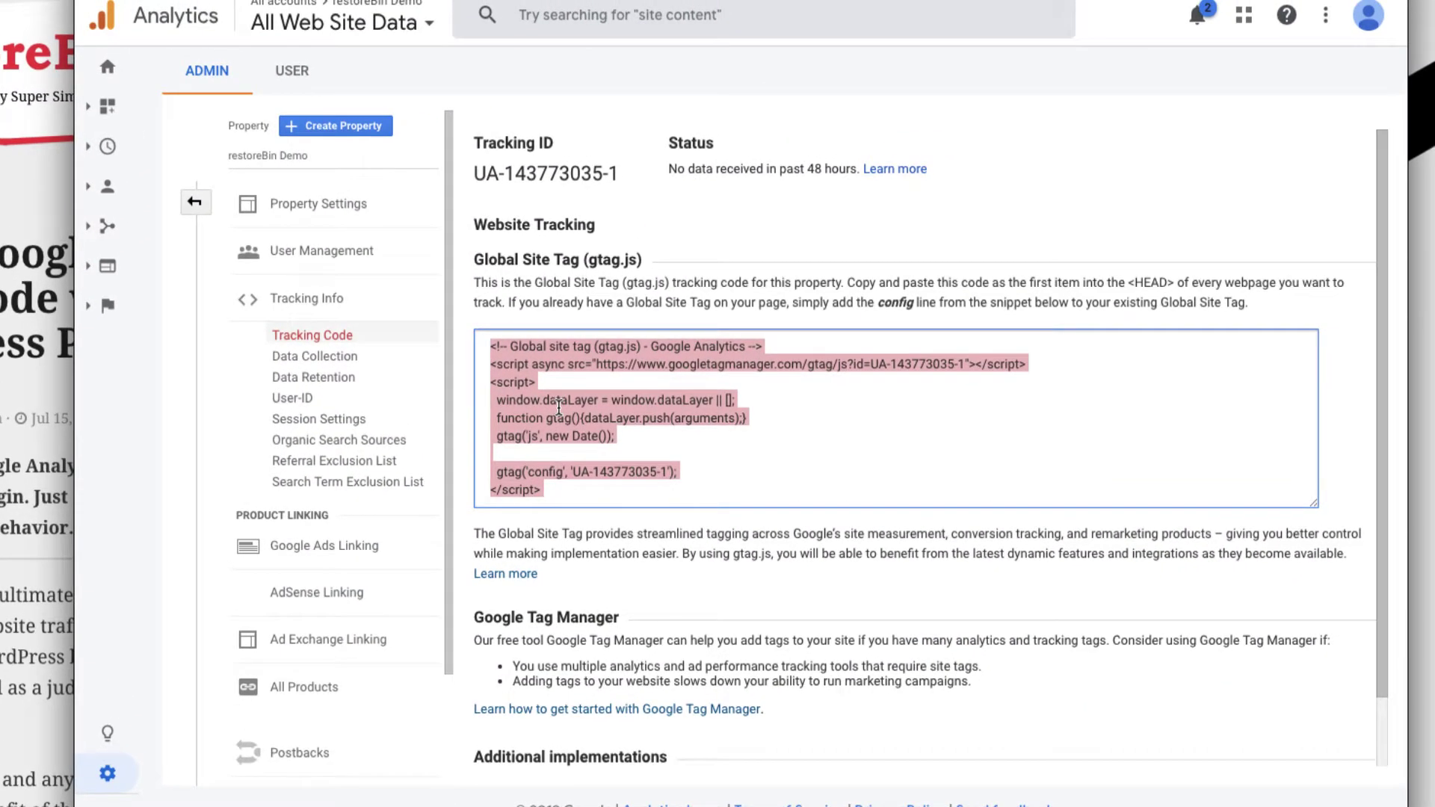
{"action": "scroll", "coordinate": [559, 407], "scroll_direction": "down", "scroll_amount": 2}
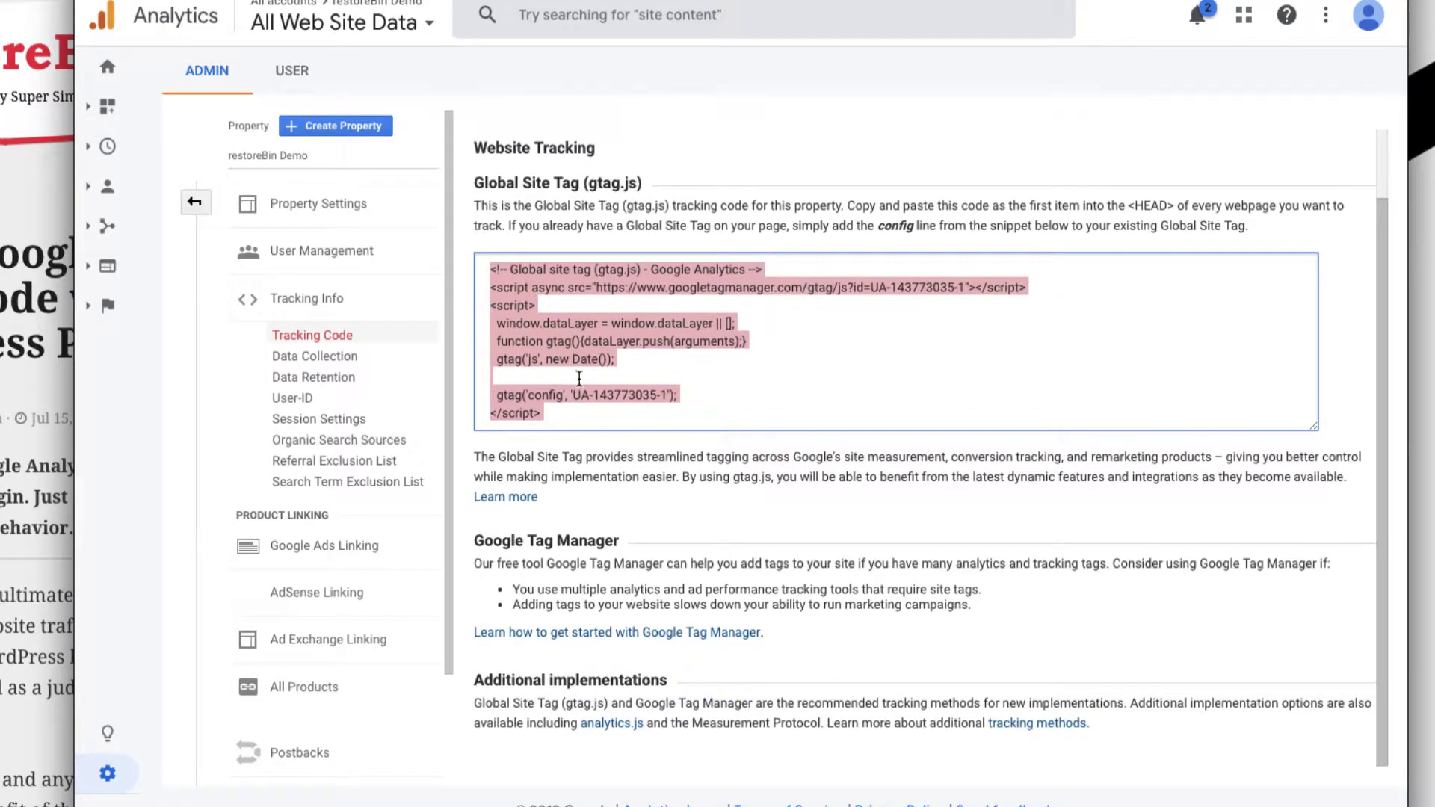
{"action": "scroll", "coordinate": [576, 374], "scroll_direction": "up", "scroll_amount": 2}
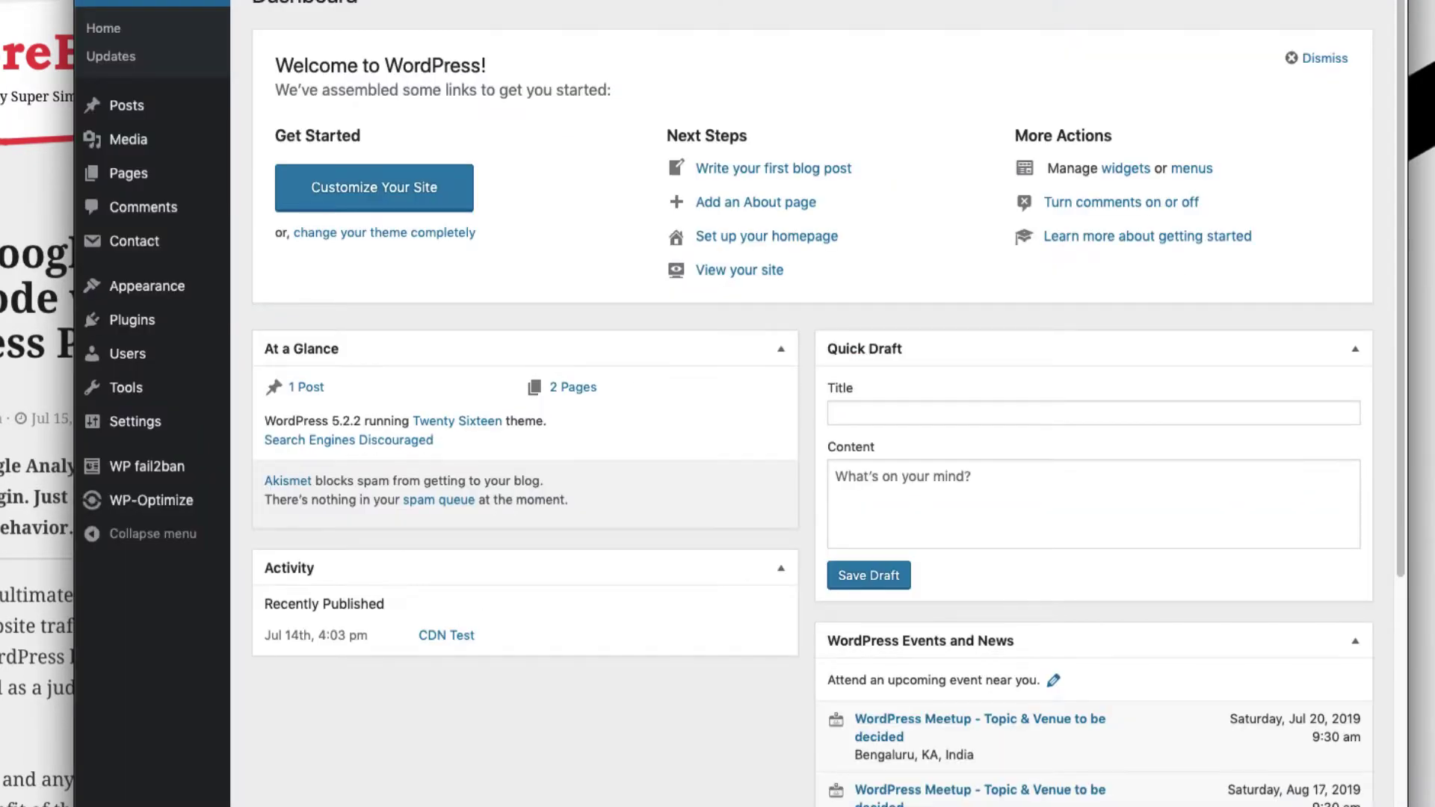
Step: Open the Twenty Sixteen header.php template and locate its closing </head> tag
{"action": "mouse_move", "coordinate": [161, 295]}
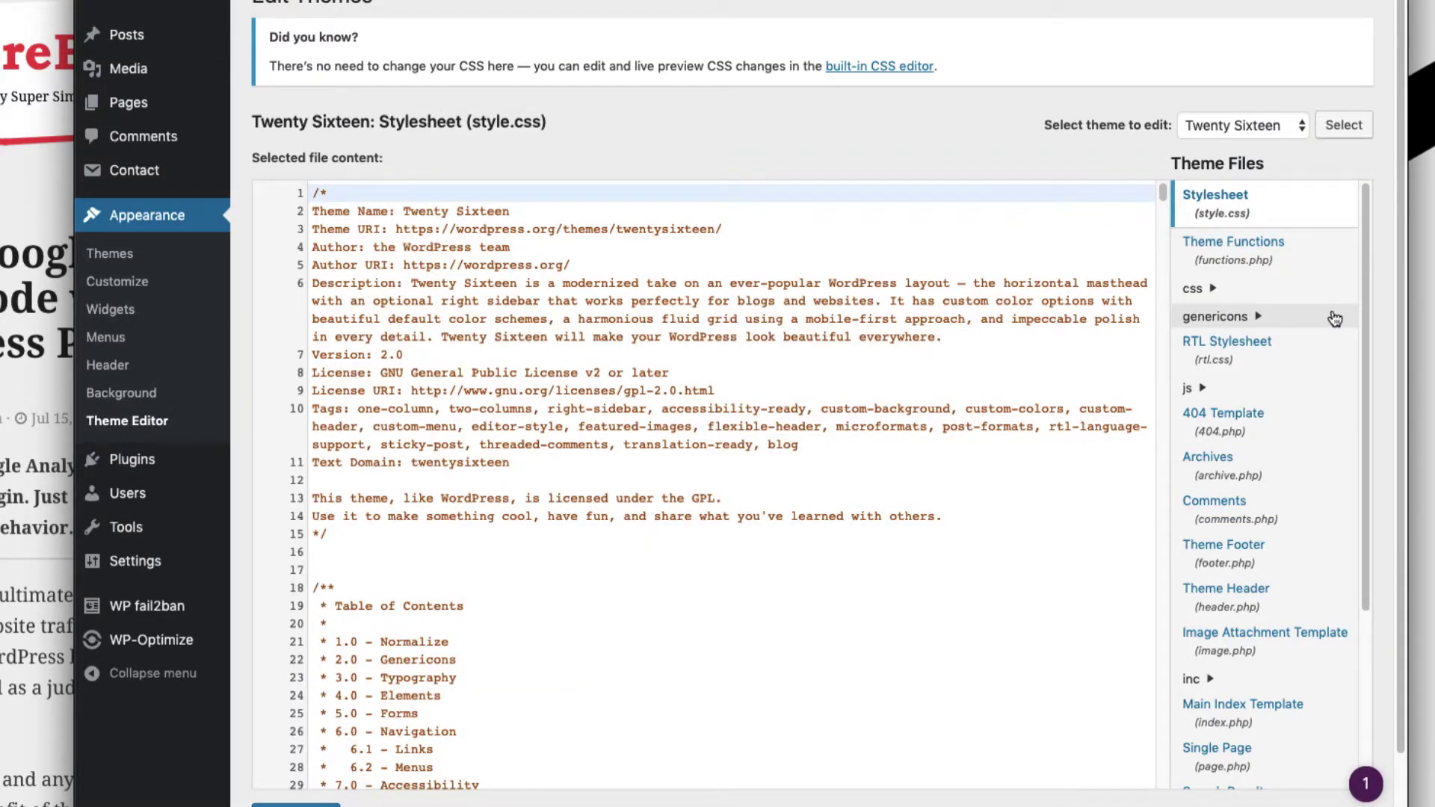
{"action": "scroll", "coordinate": [1335, 320], "scroll_direction": "down", "scroll_amount": 5}
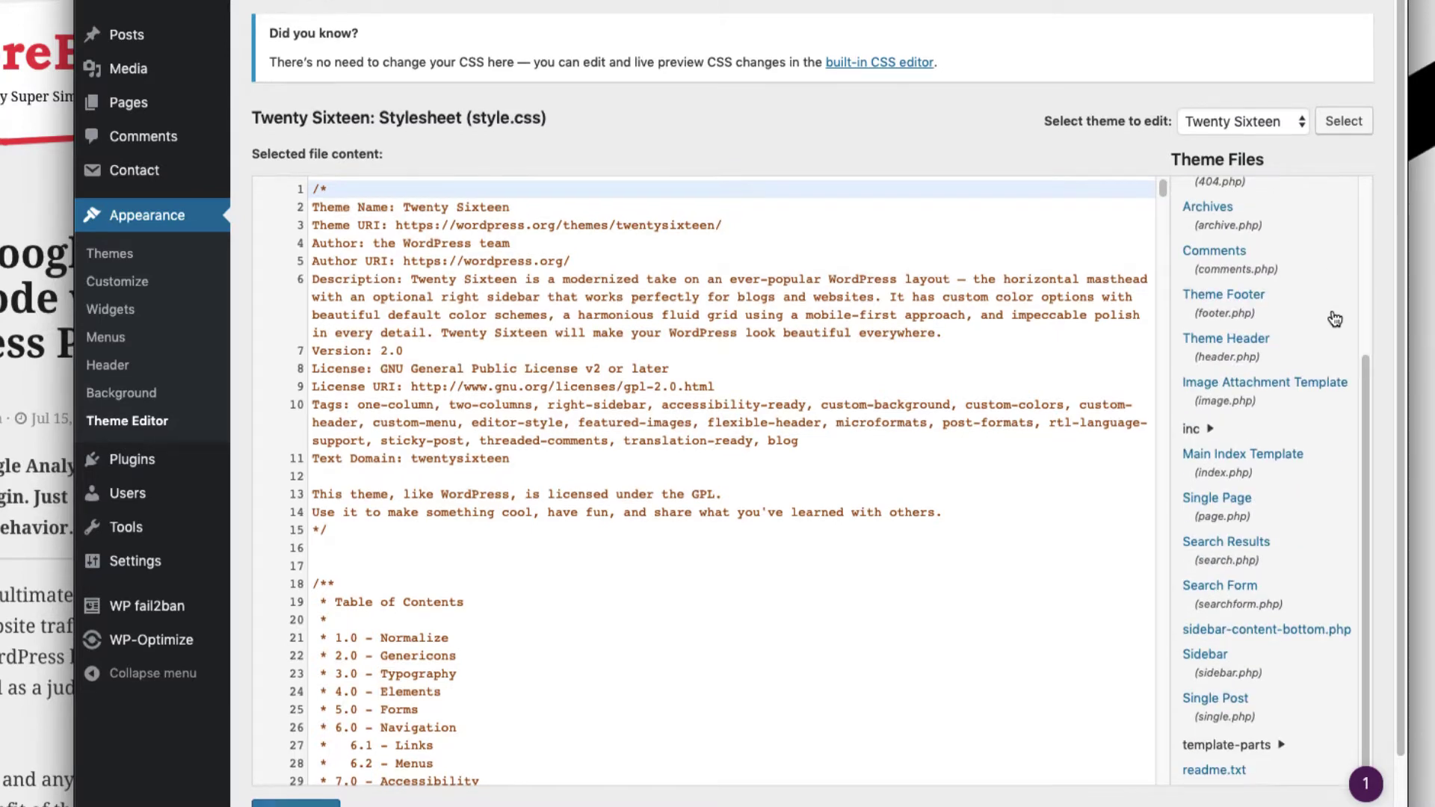
{"action": "scroll", "coordinate": [1335, 319], "scroll_direction": "down", "scroll_amount": 2}
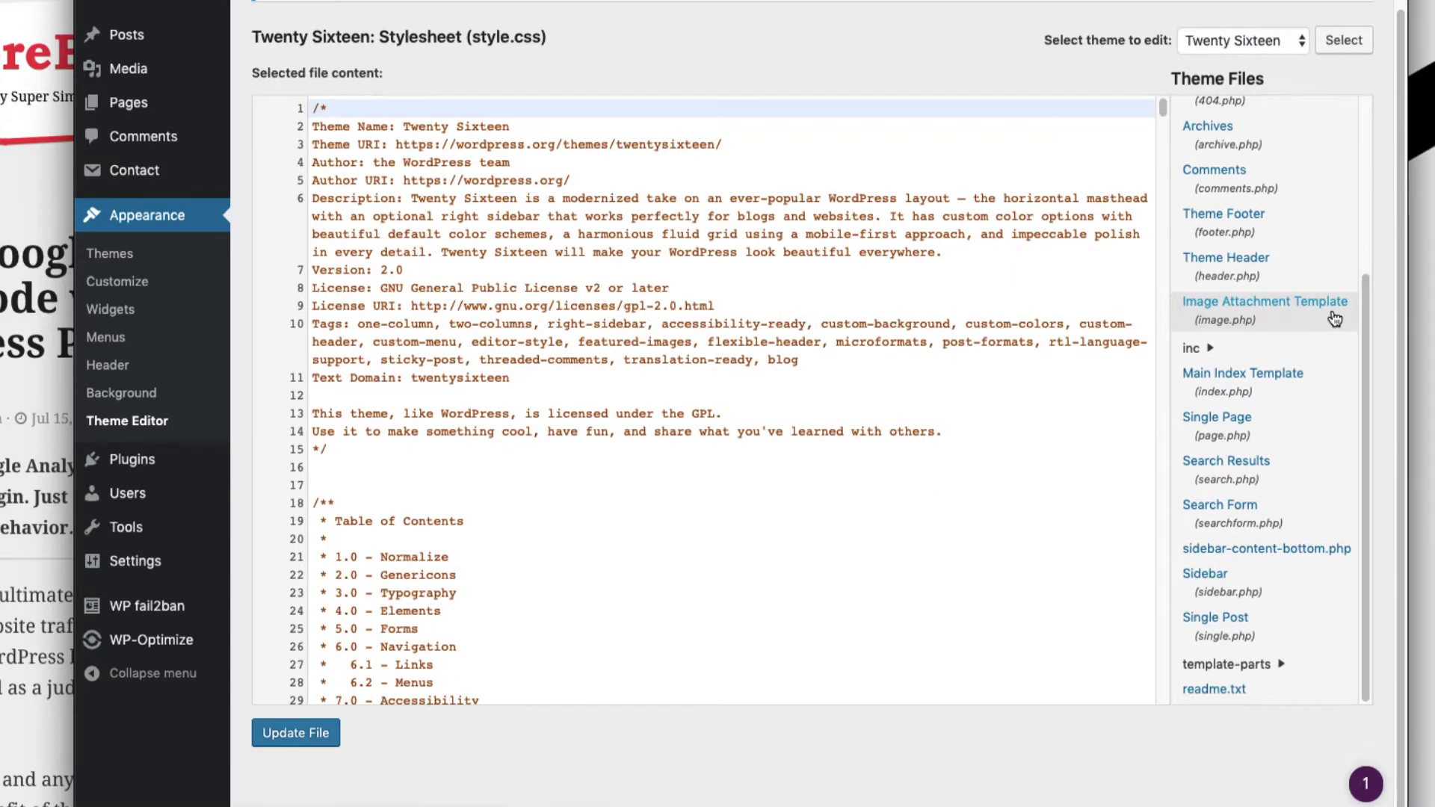
{"action": "left_click", "coordinate": [1239, 267]}
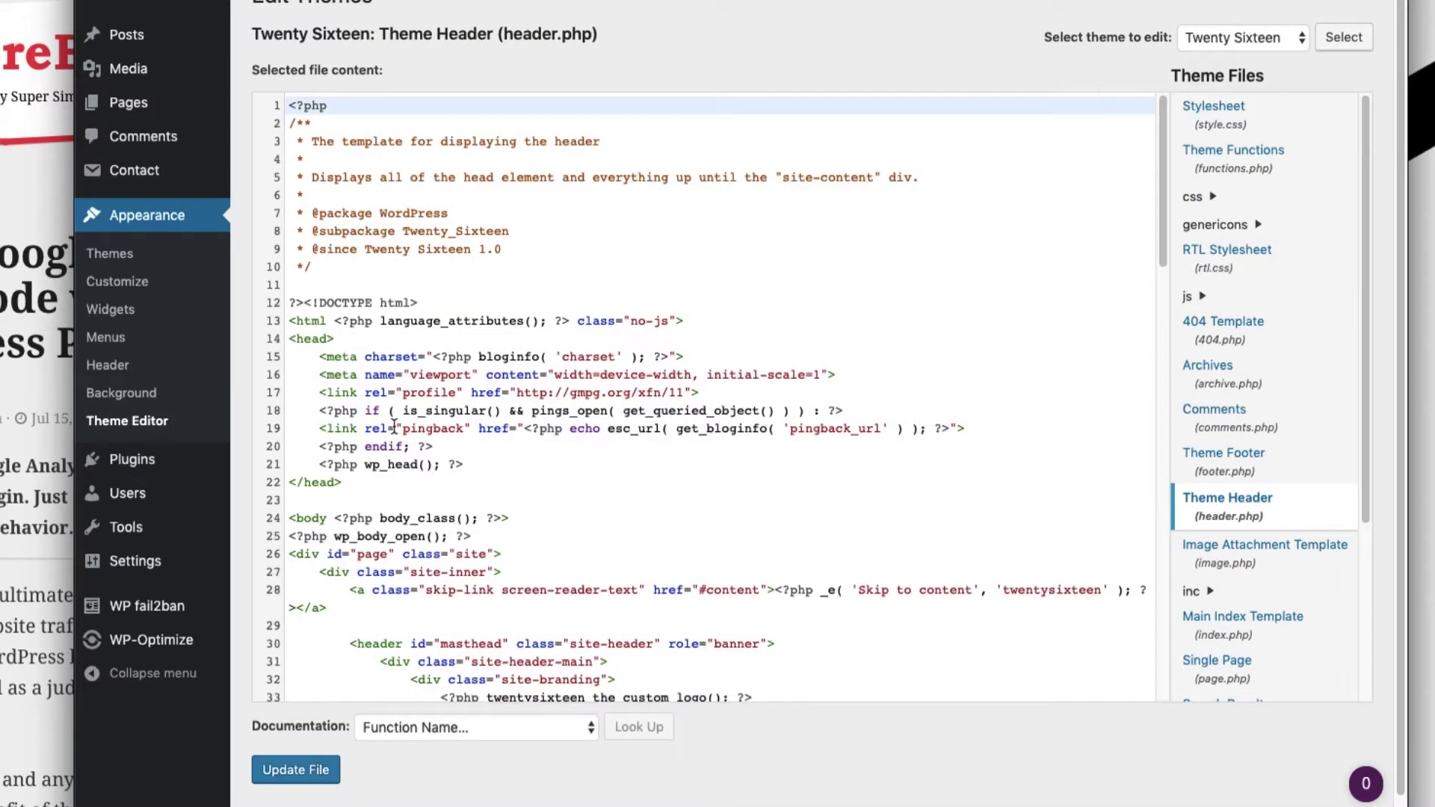
{"action": "left_click", "coordinate": [312, 339]}
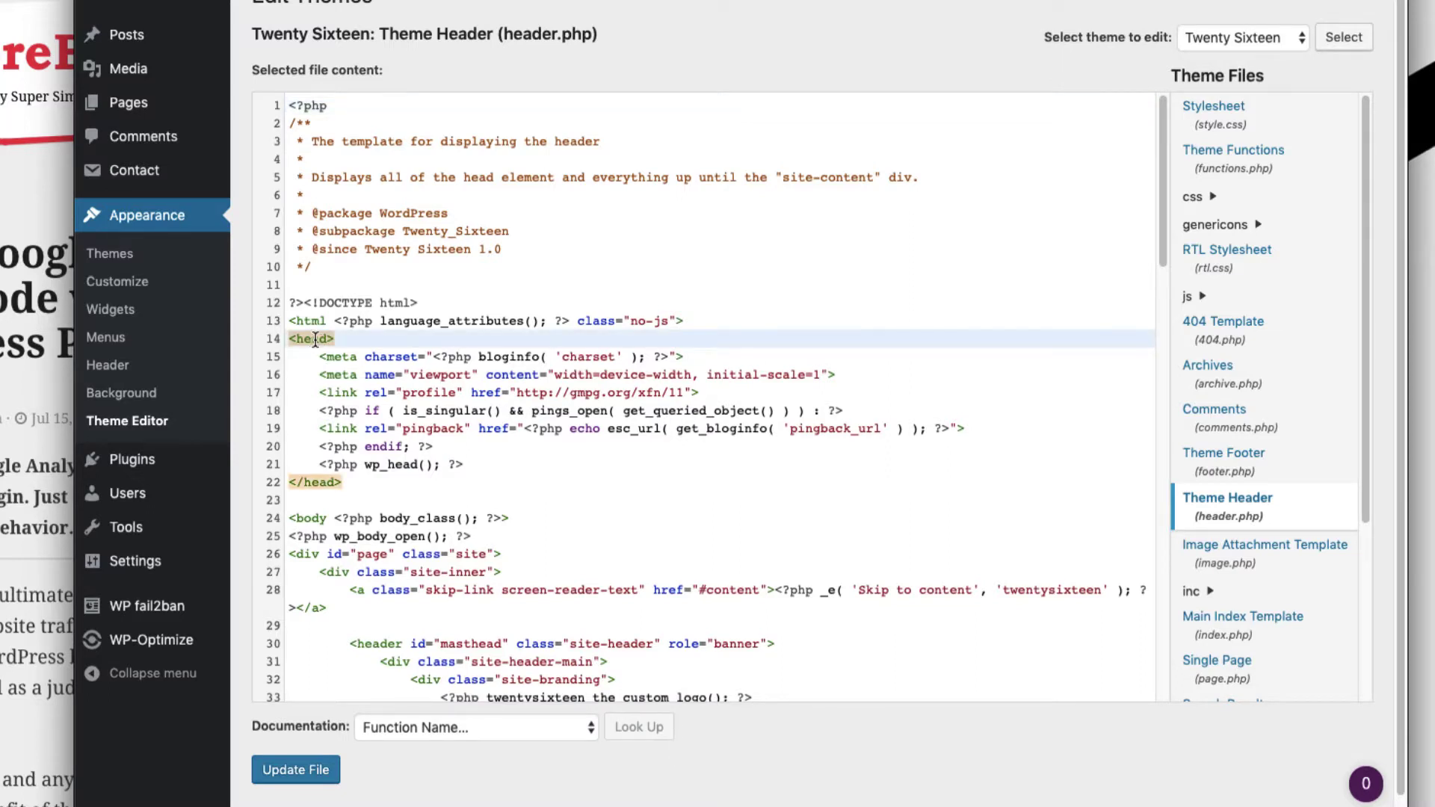
{"action": "left_click", "coordinate": [322, 485]}
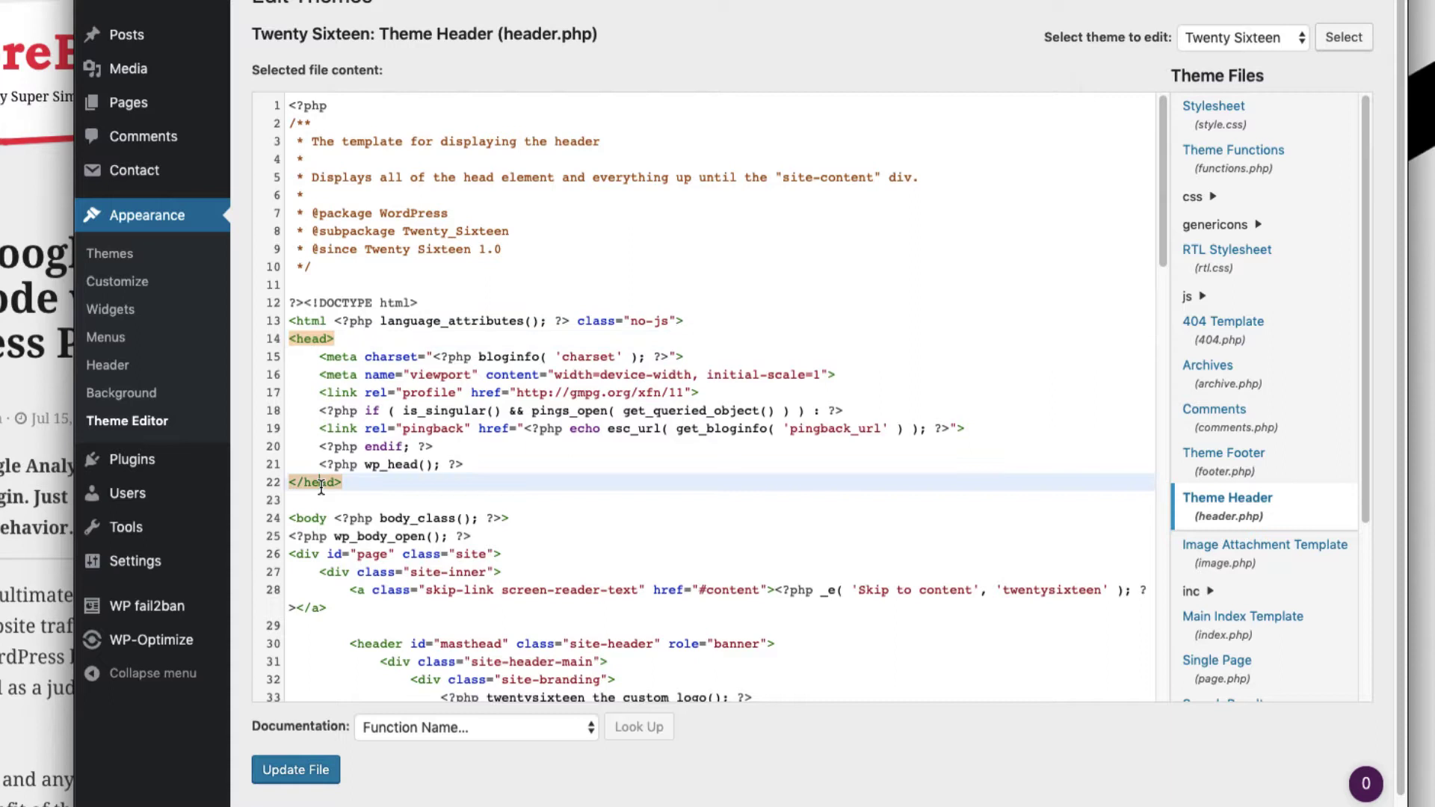
Step: Paste the gtag.js snippet after the wp_head line, above </head>, and update the file
{"action": "left_click", "coordinate": [483, 461]}
{"action": "key", "text": "Return"}
{"action": "key", "text": "Return"}
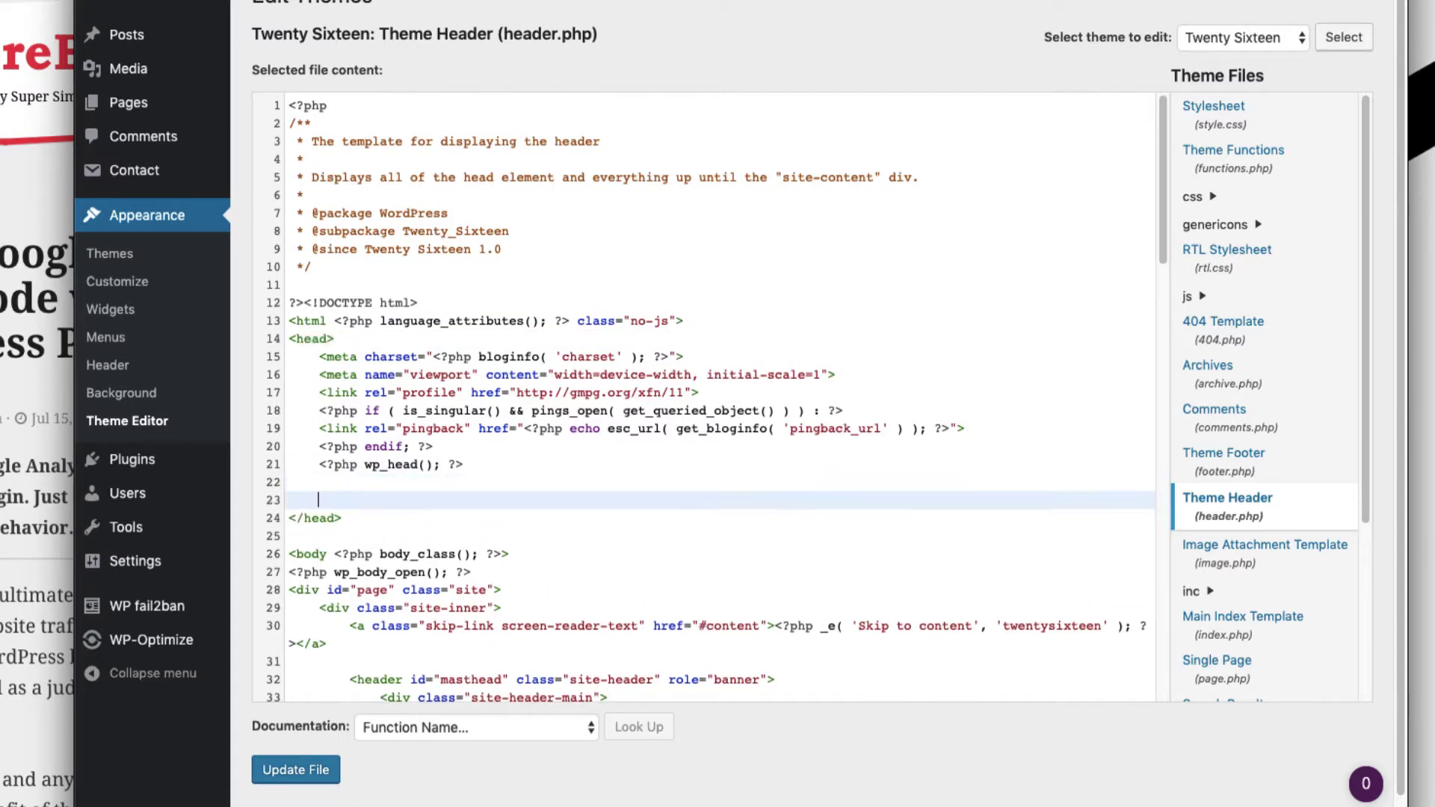
{"action": "key", "text": "Up"}
{"action": "key", "text": "Return"}
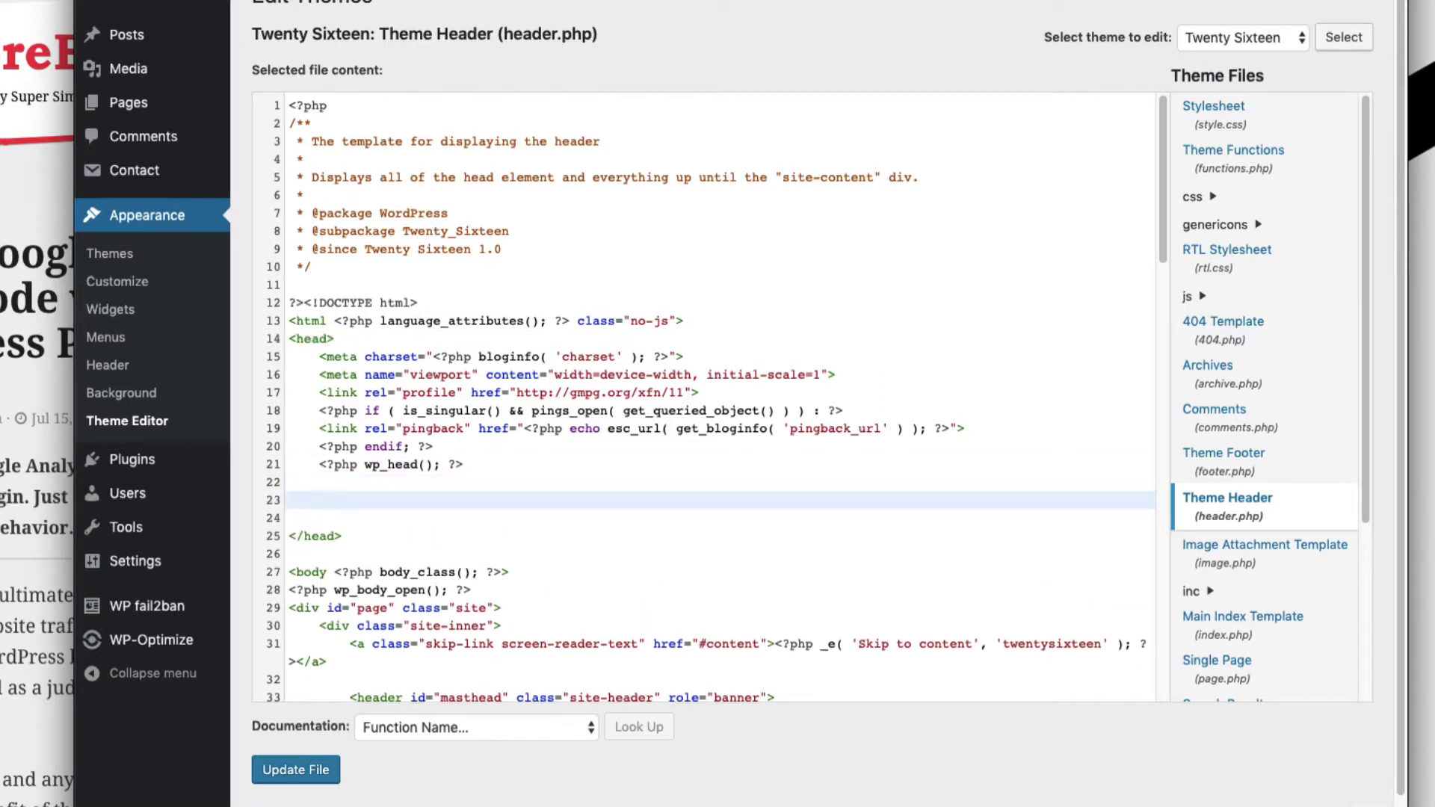
{"action": "key", "text": "ctrl+v"}
{"action": "scroll", "coordinate": [548, 452], "scroll_direction": "down", "scroll_amount": 2}
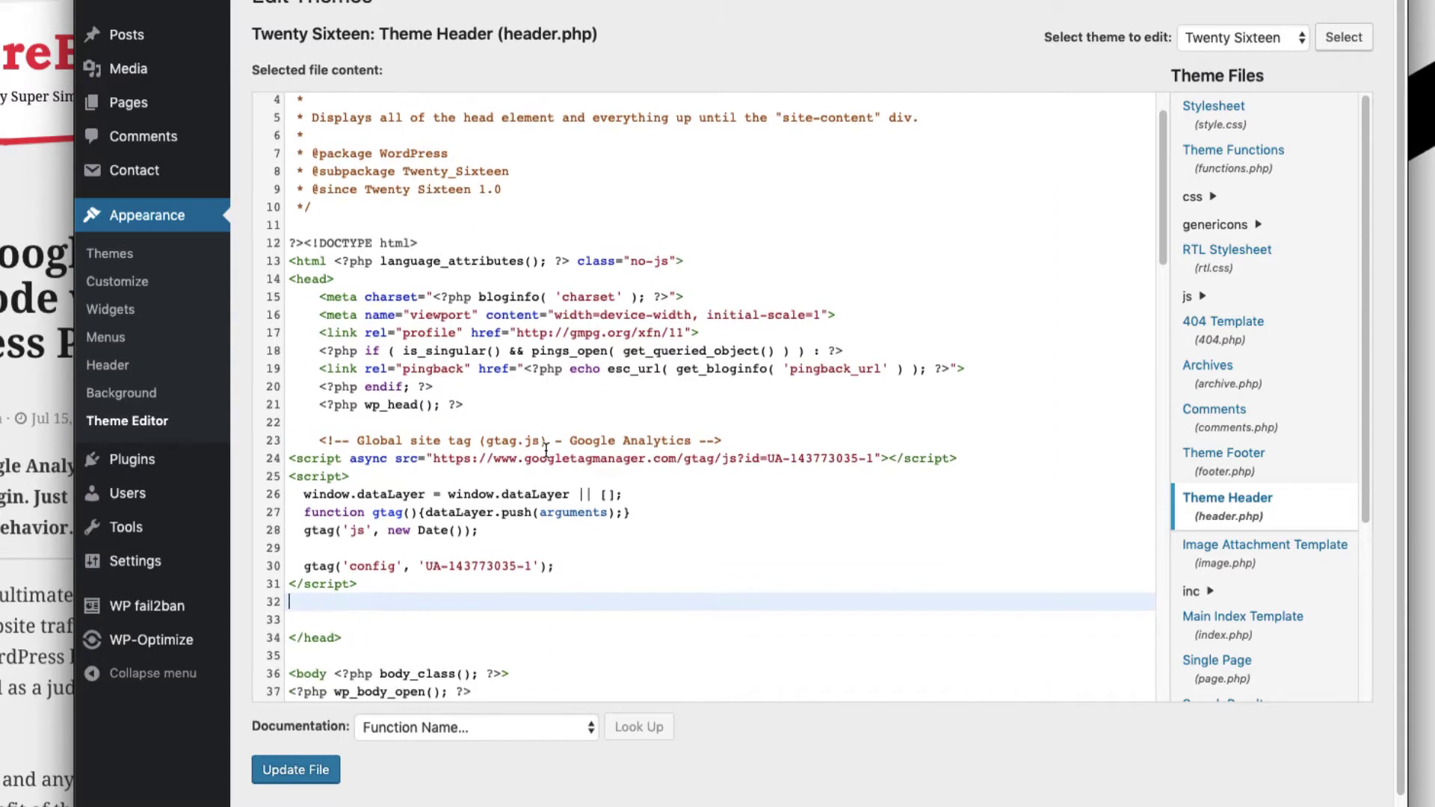
{"action": "left_click", "coordinate": [311, 770]}
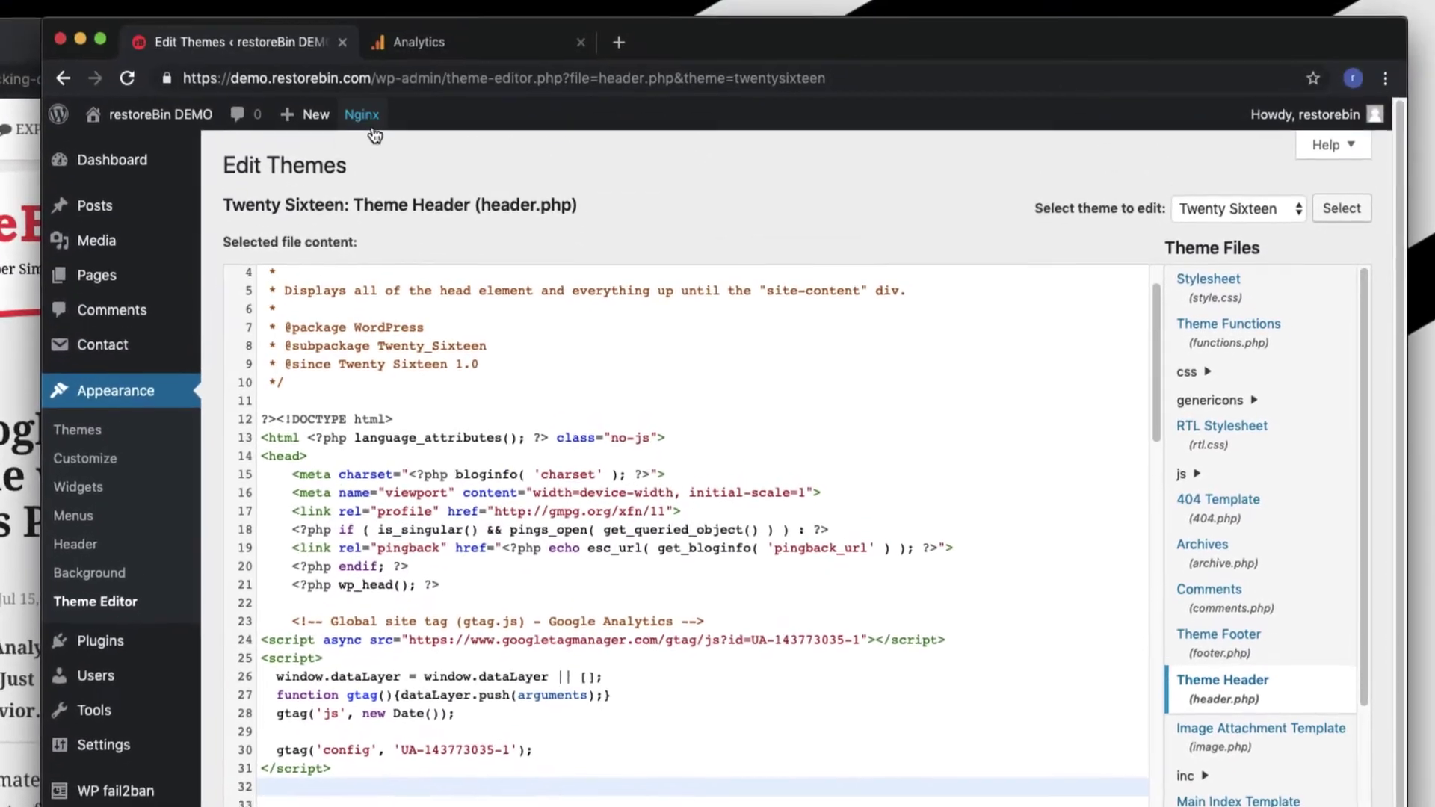
Step: Purge the Nginx cache and view the live demo homepage's page source
{"action": "mouse_move", "coordinate": [394, 0]}
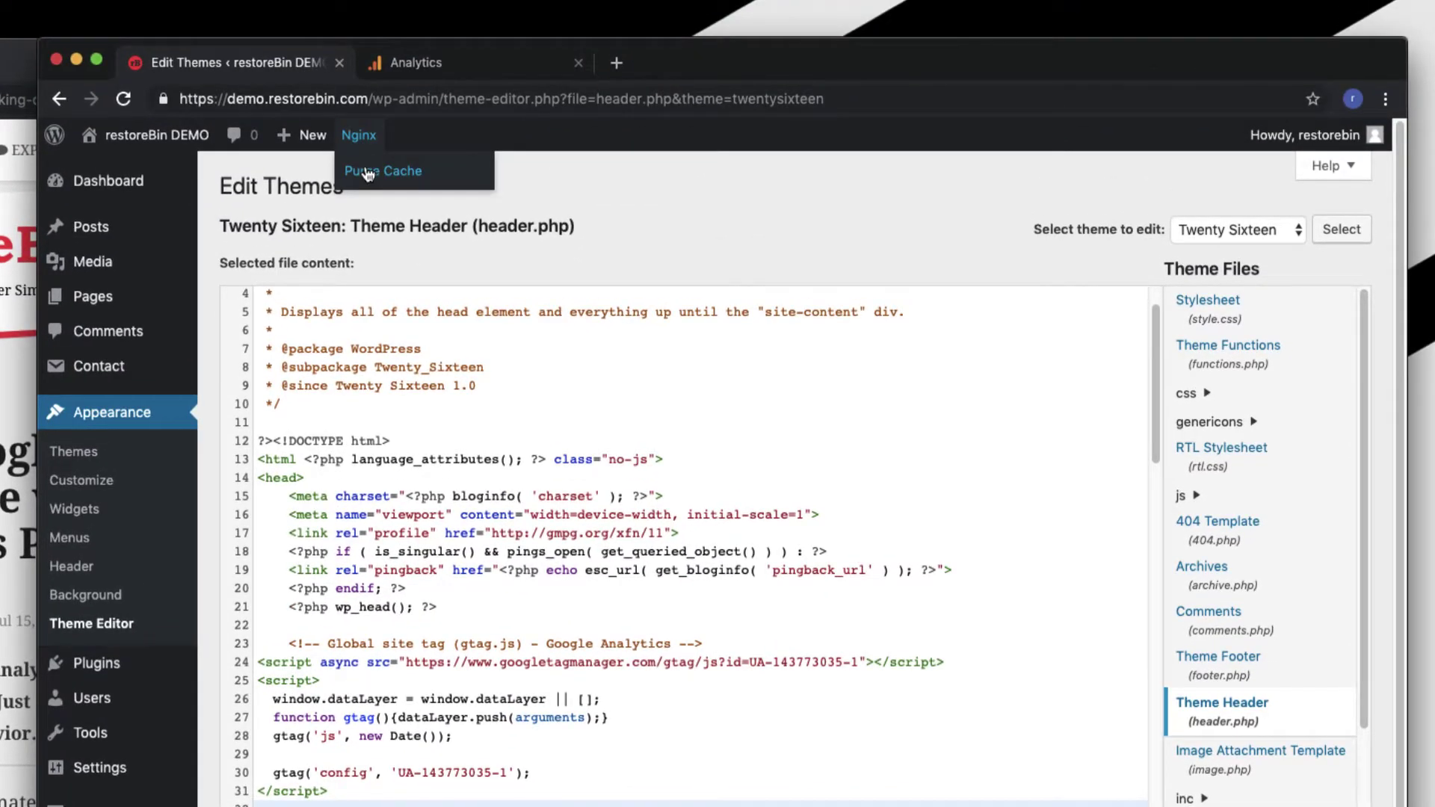
{"action": "left_click", "coordinate": [367, 173]}
{"action": "left_click", "coordinate": [149, 171]}
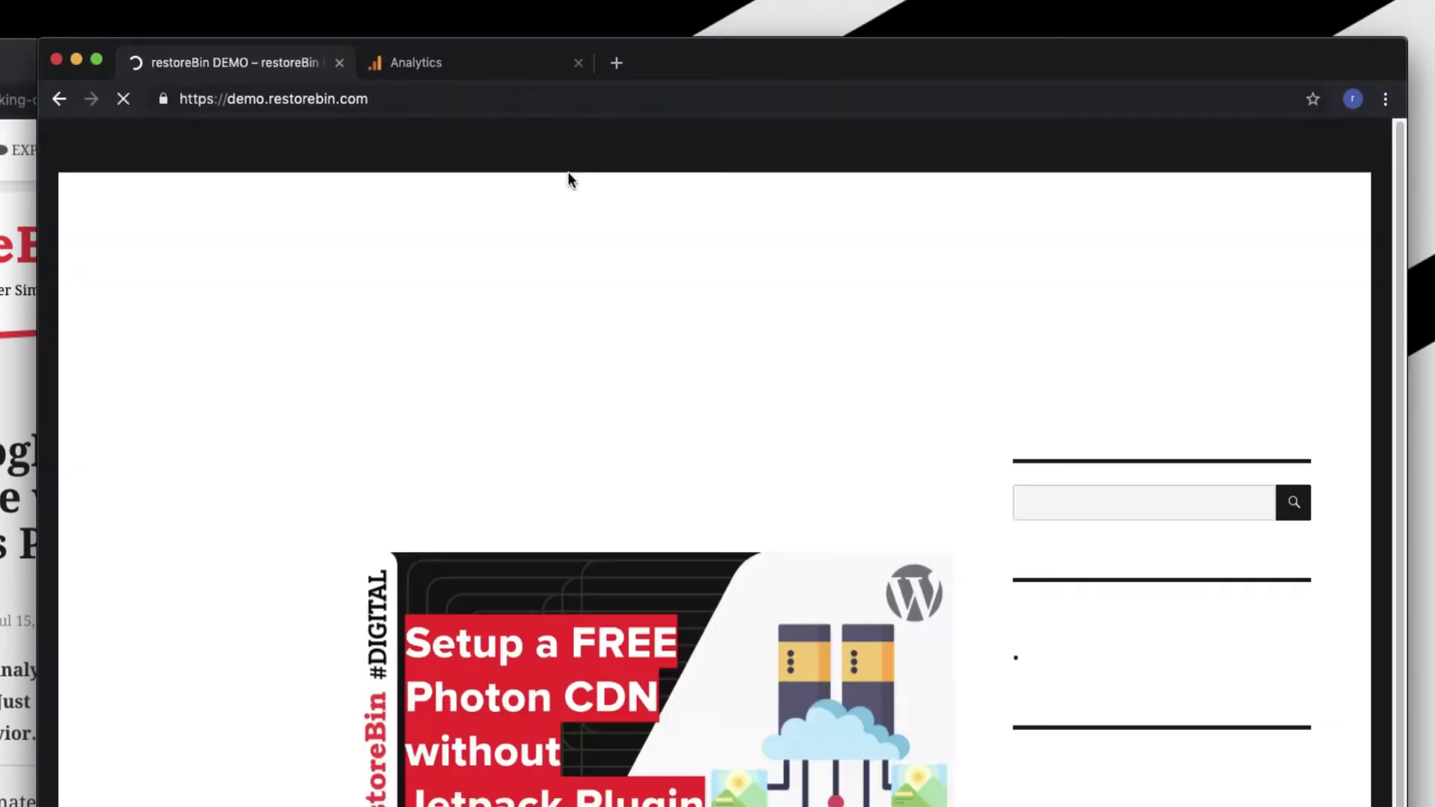
{"action": "right_click", "coordinate": [490, 266]}
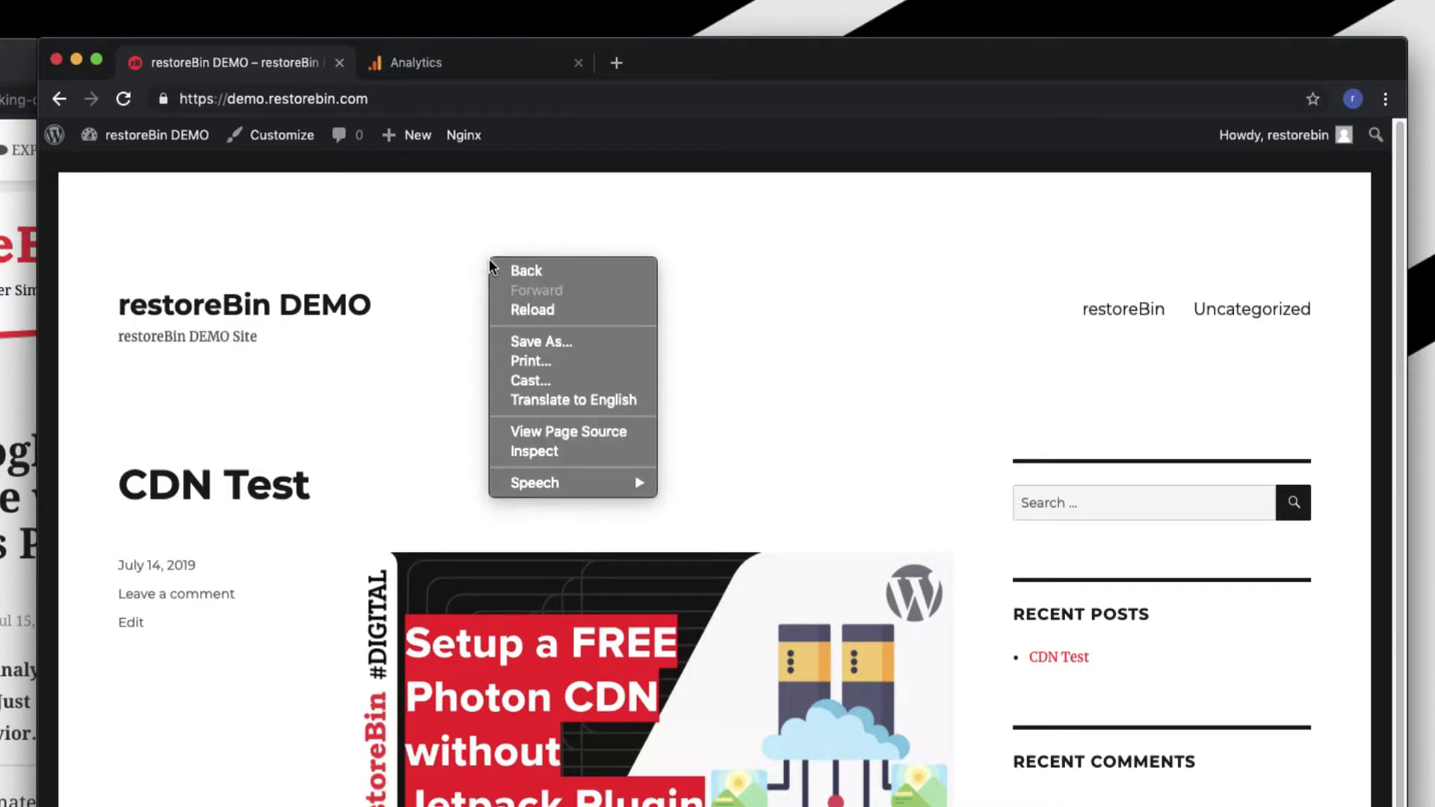
{"action": "left_click", "coordinate": [555, 437]}
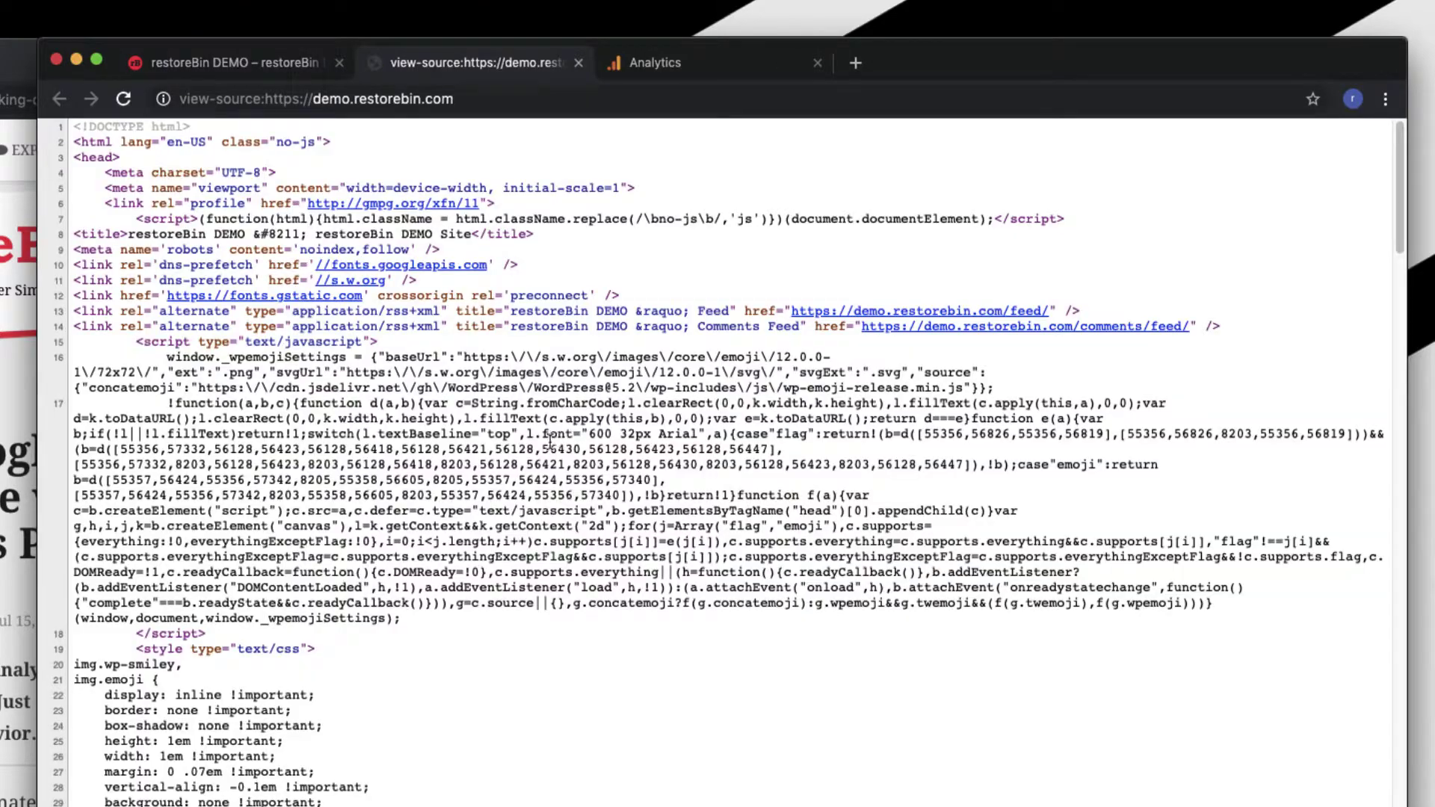
Step: Locate the Google Analytics snippet at source lines 170-178, then return to Analytics
{"action": "scroll", "coordinate": [326, 701], "scroll_direction": "down", "scroll_amount": 5}
{"action": "scroll", "coordinate": [380, 683], "scroll_direction": "down", "scroll_amount": 20}
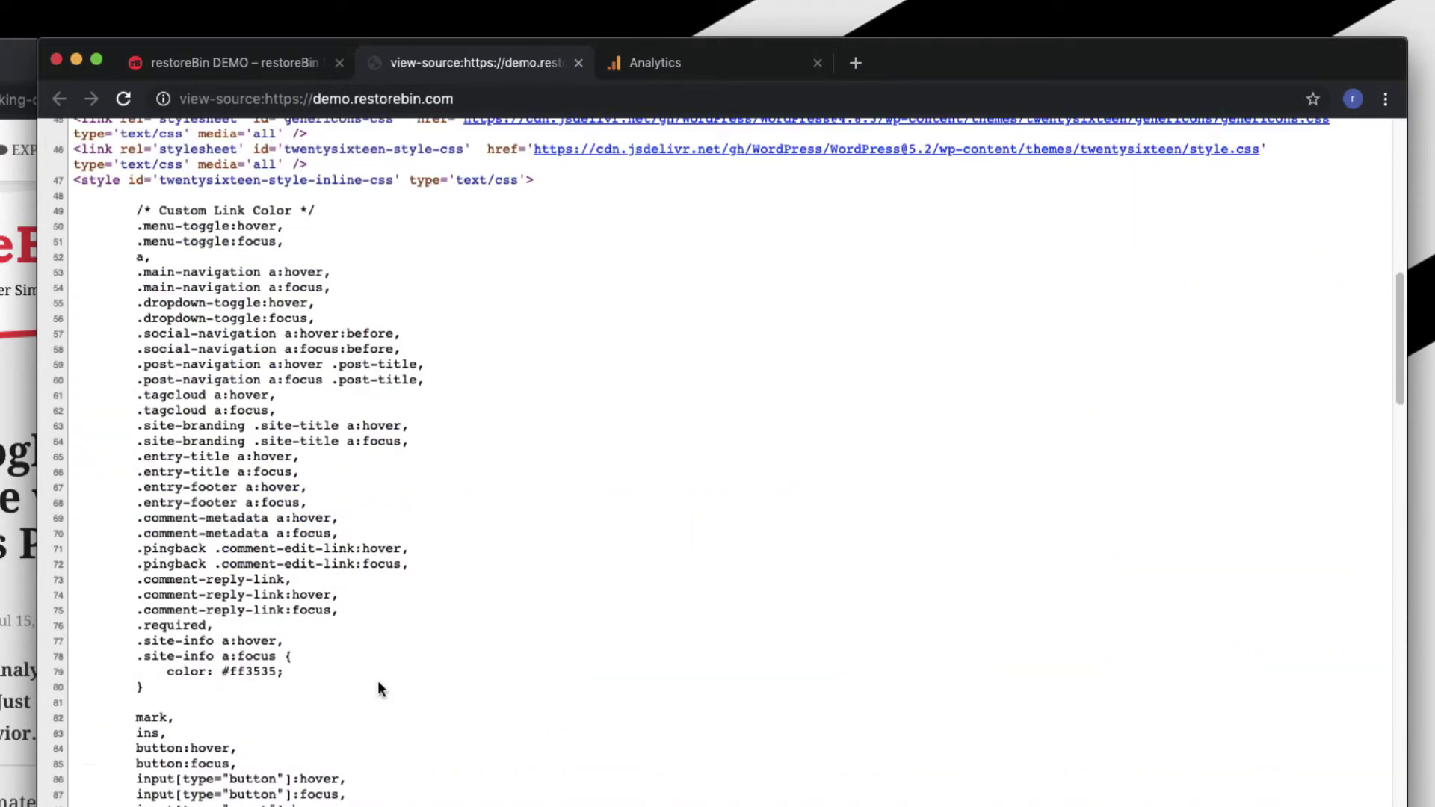
{"action": "scroll", "coordinate": [357, 646], "scroll_direction": "down", "scroll_amount": 5}
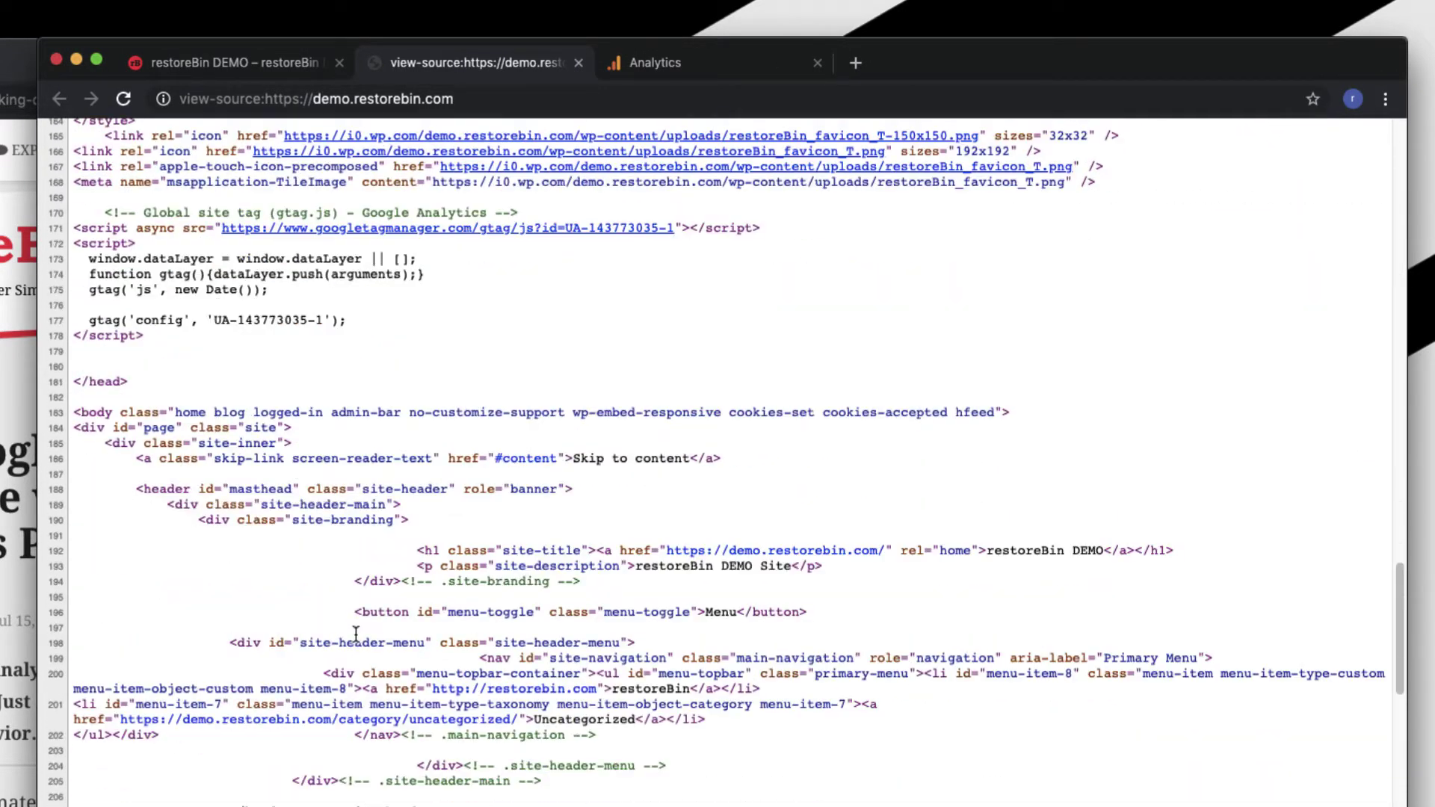
{"action": "scroll", "coordinate": [357, 643], "scroll_direction": "up", "scroll_amount": 5}
{"action": "left_click_drag", "start_coordinate": [105, 423], "coordinate": [172, 560]}
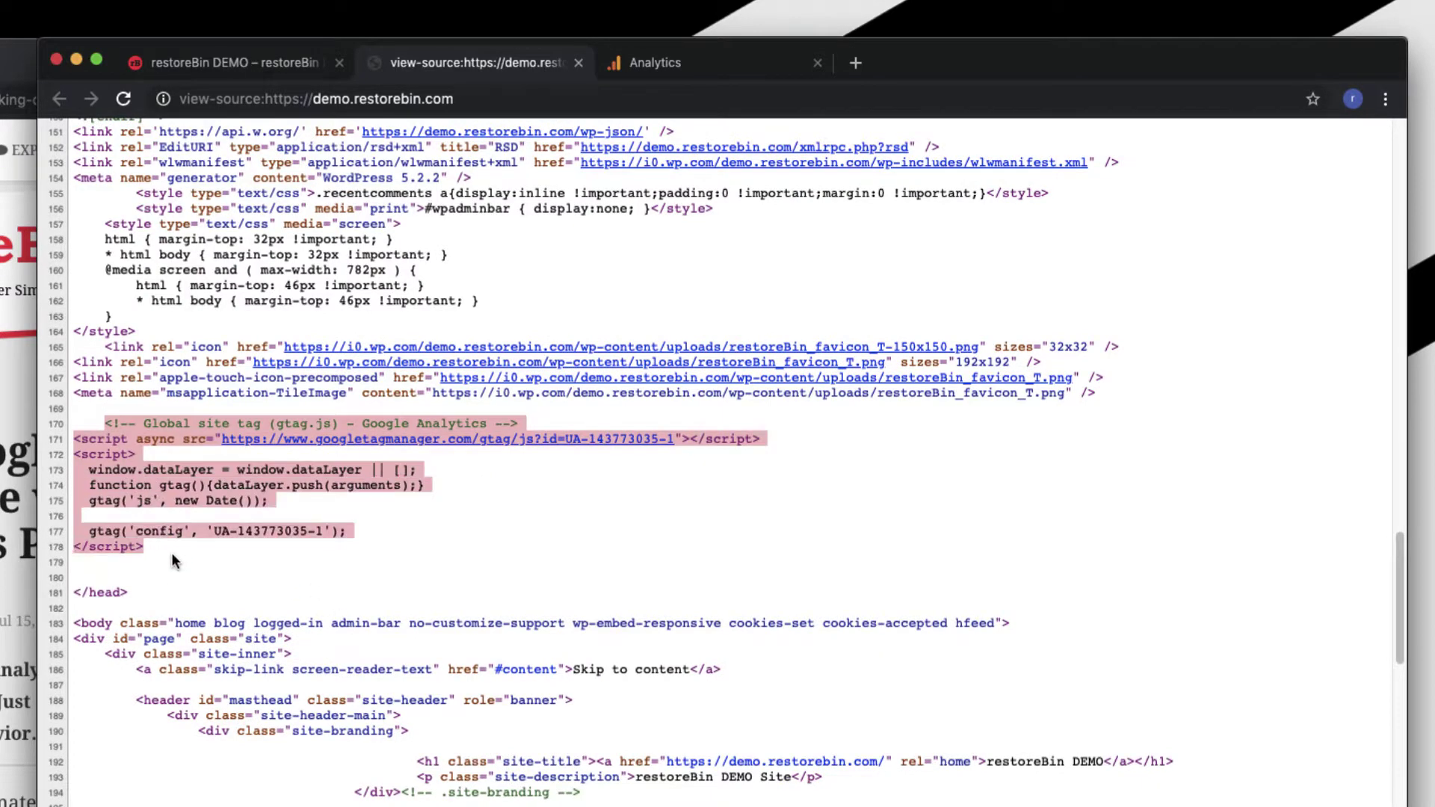
{"action": "left_click", "coordinate": [397, 485]}
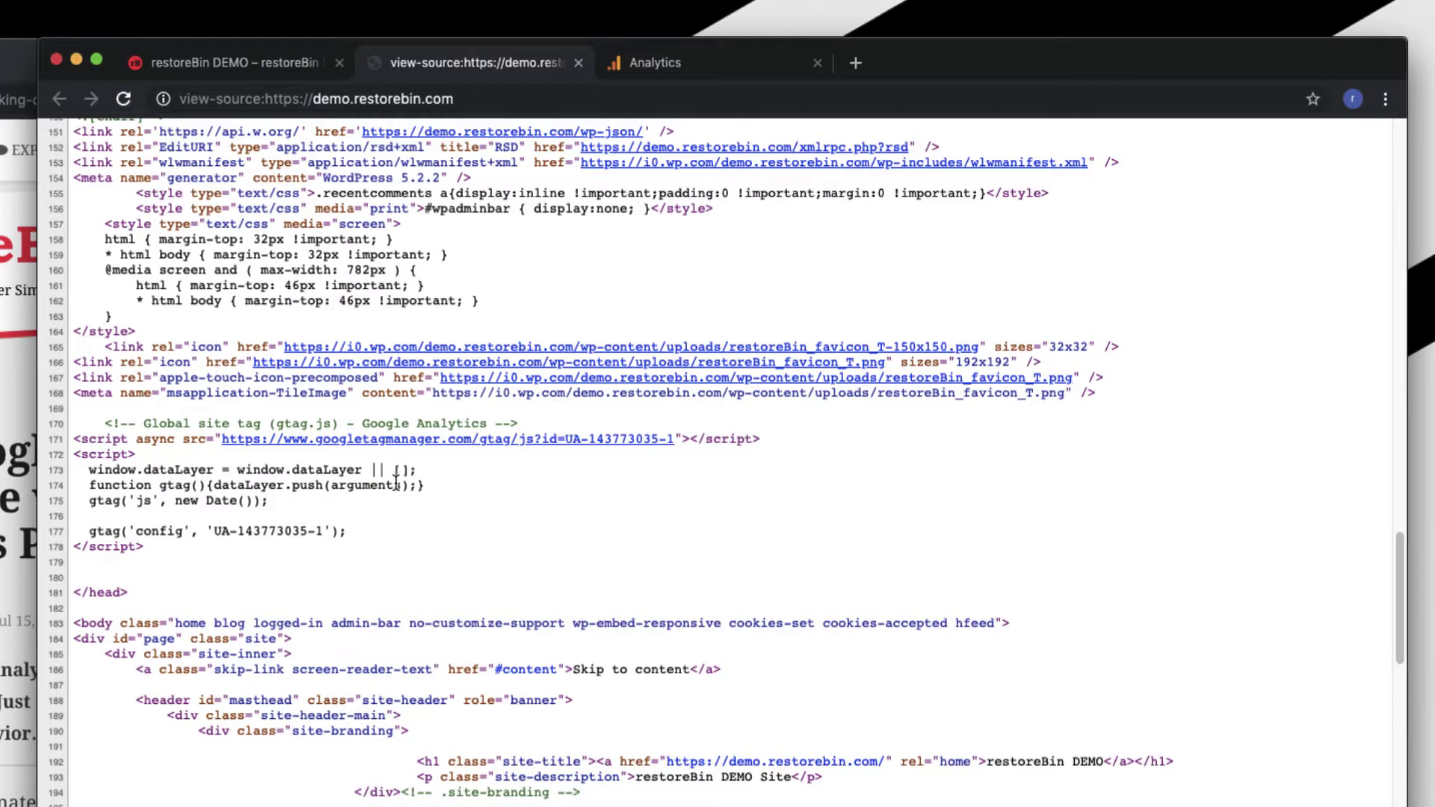
{"action": "left_click", "coordinate": [676, 67]}
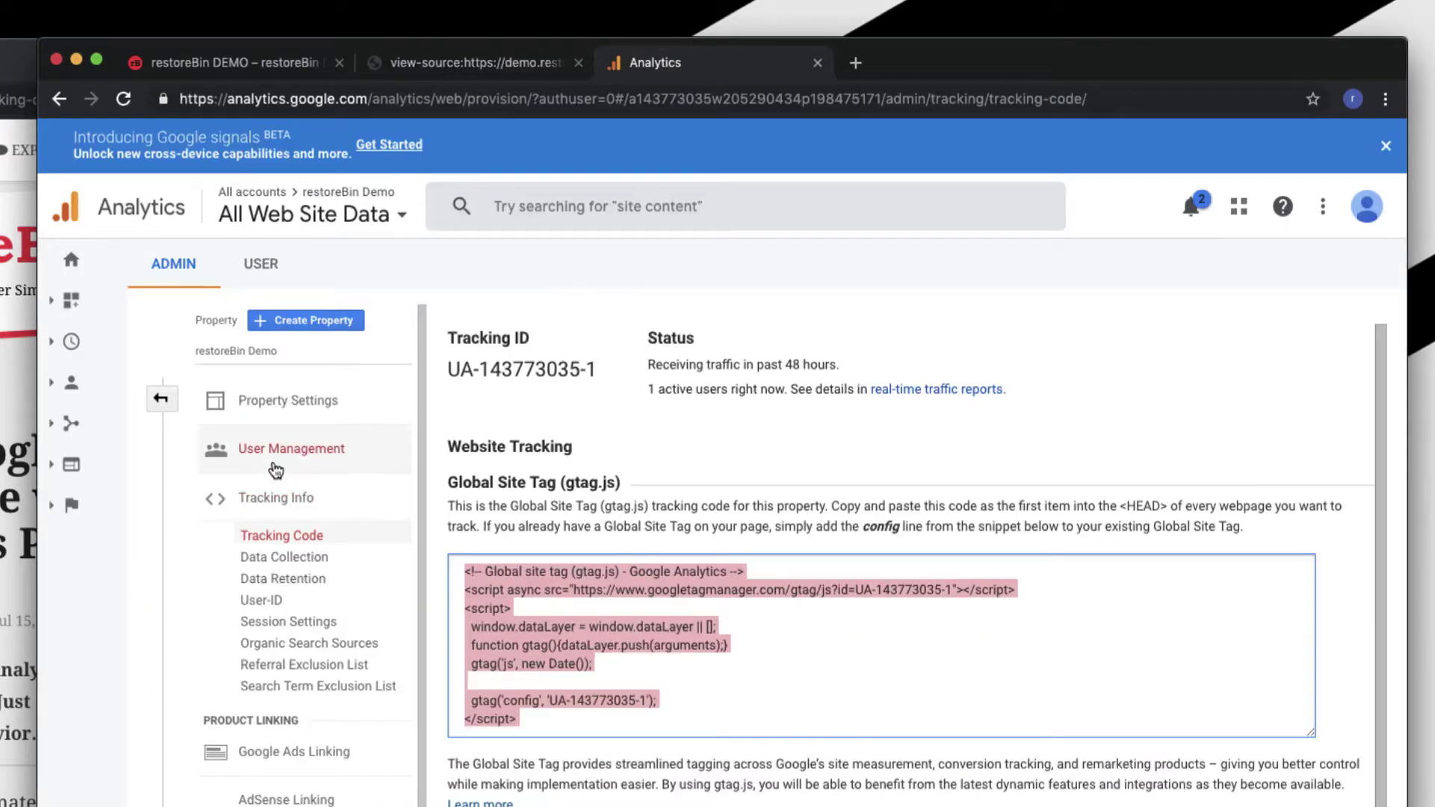
Step: View the Realtime Overview showing 1 active user, then switch back to the demo site
{"action": "left_click", "coordinate": [169, 401]}
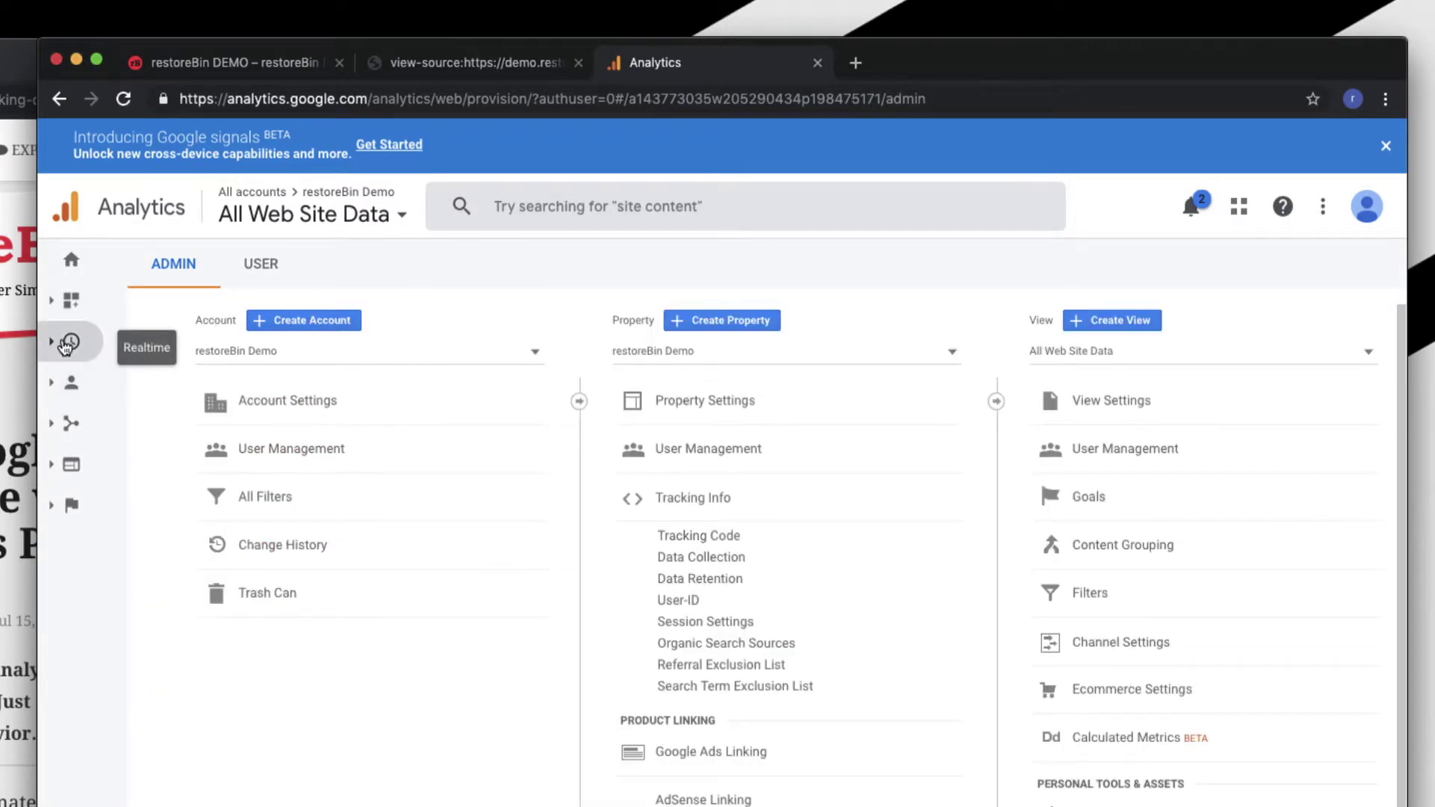
{"action": "left_click", "coordinate": [66, 376]}
{"action": "left_click", "coordinate": [115, 416]}
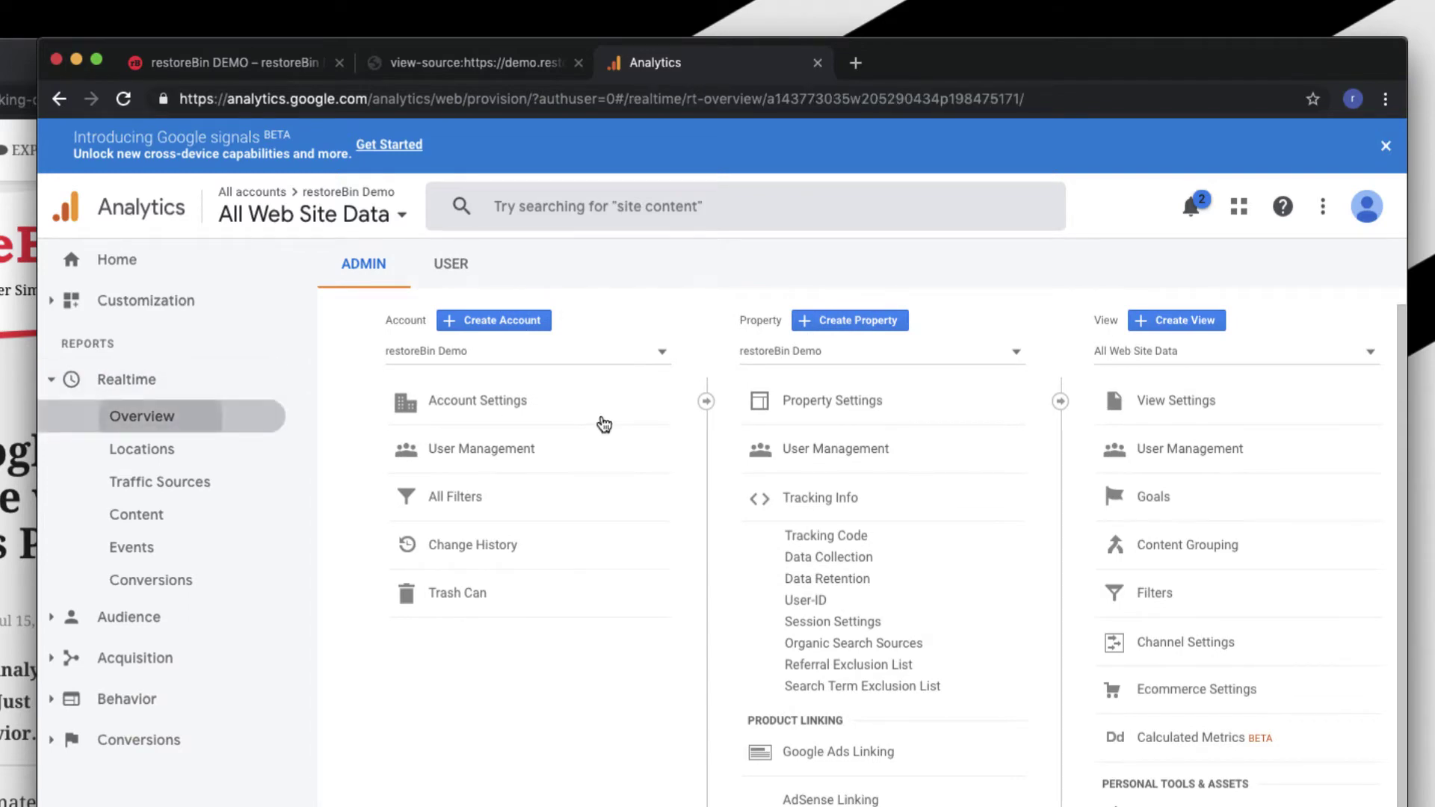
{"action": "scroll", "coordinate": [699, 695], "scroll_direction": "down", "scroll_amount": 5}
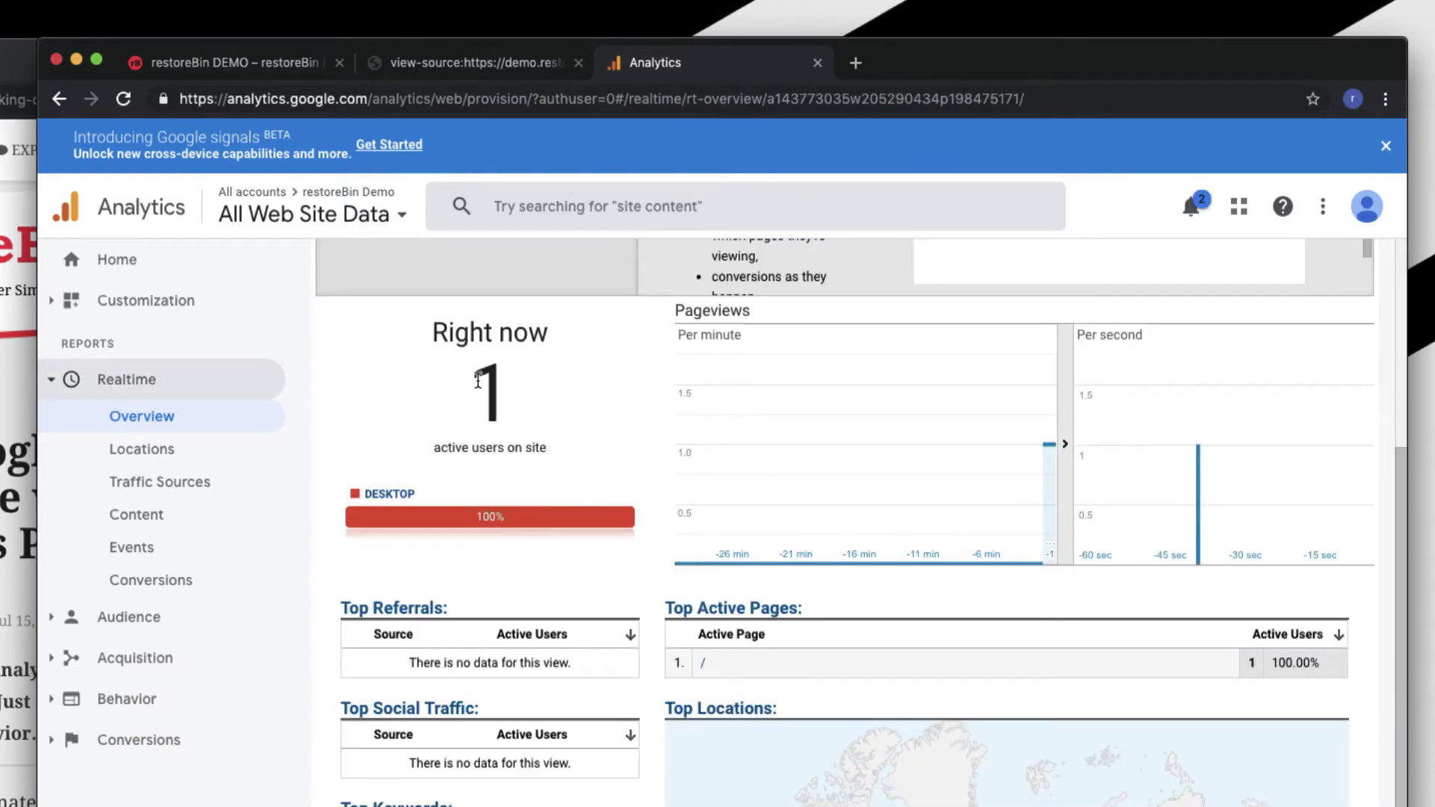
{"action": "scroll", "coordinate": [728, 583], "scroll_direction": "down", "scroll_amount": 1}
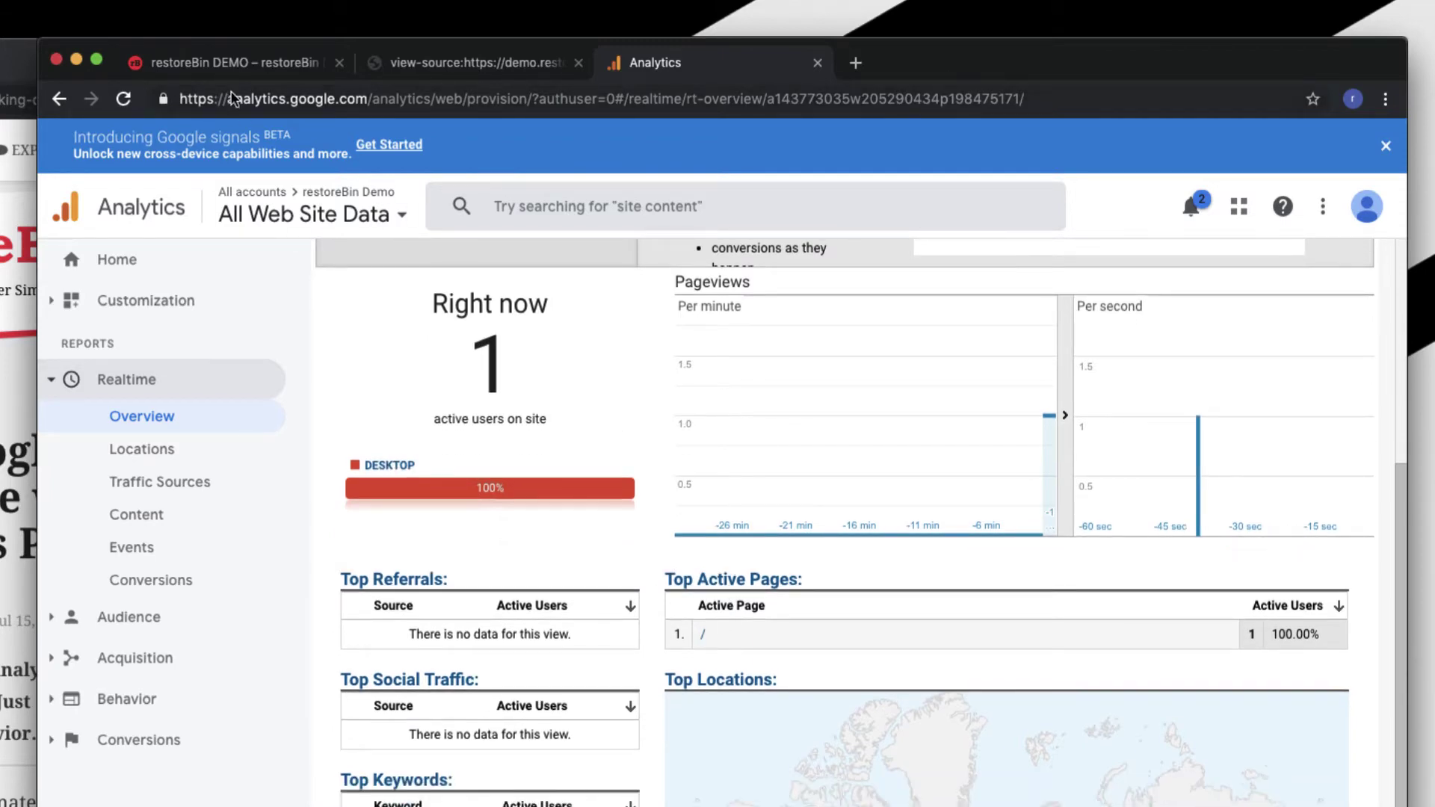
{"action": "left_click", "coordinate": [226, 65]}
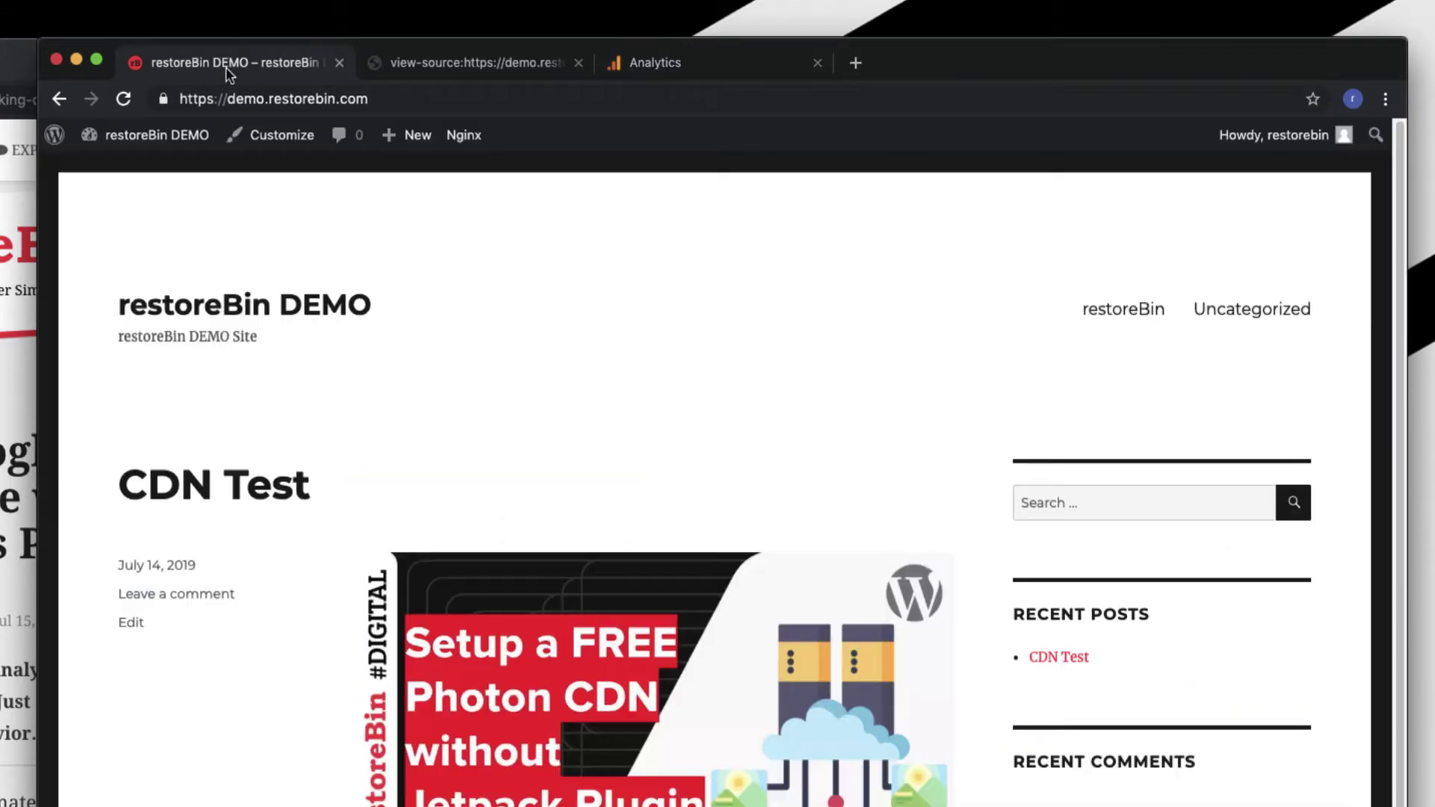
Step: Open the CDN Test post and confirm Realtime lists /cdn-test/ as the active page
{"action": "left_click", "coordinate": [277, 500]}
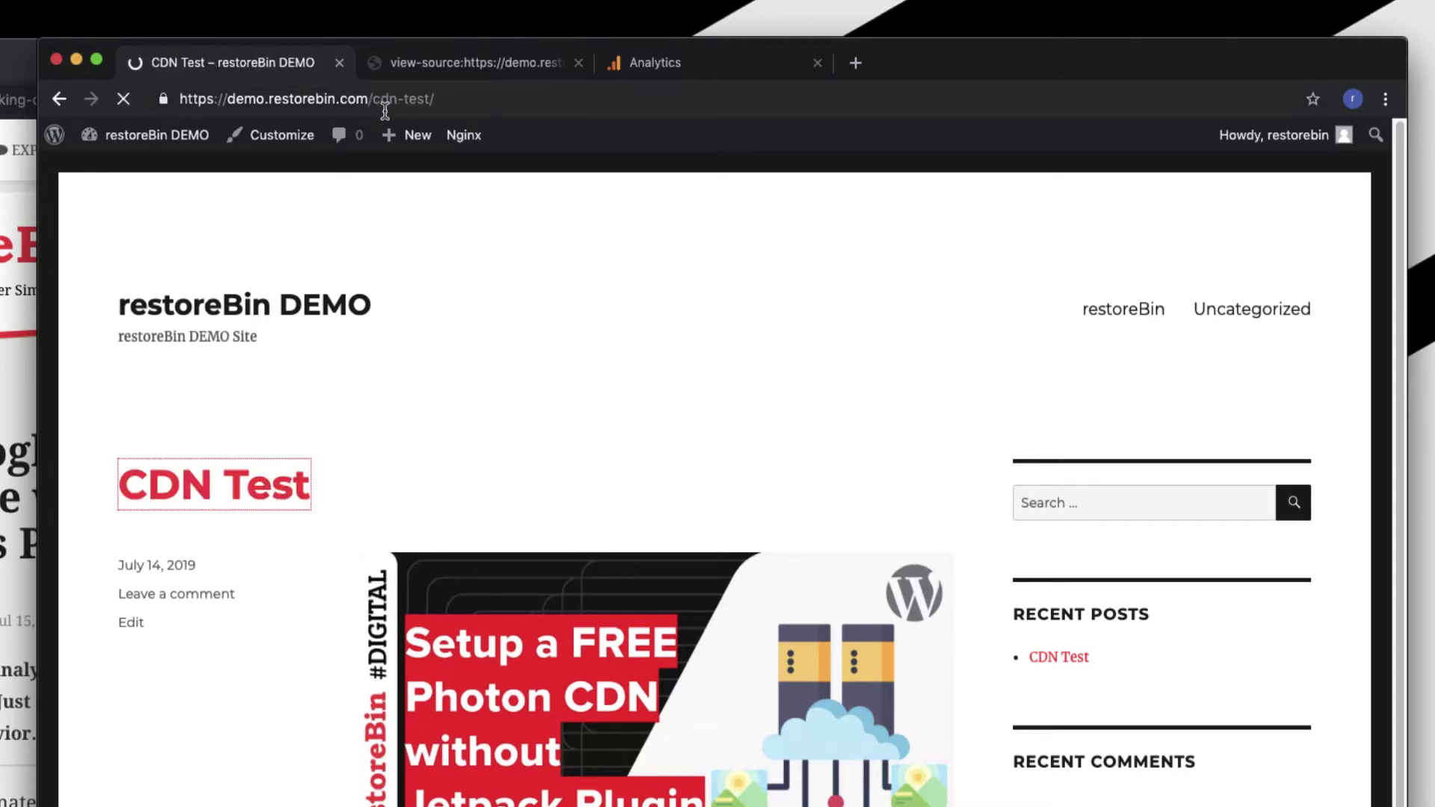
{"action": "left_click", "coordinate": [659, 64]}
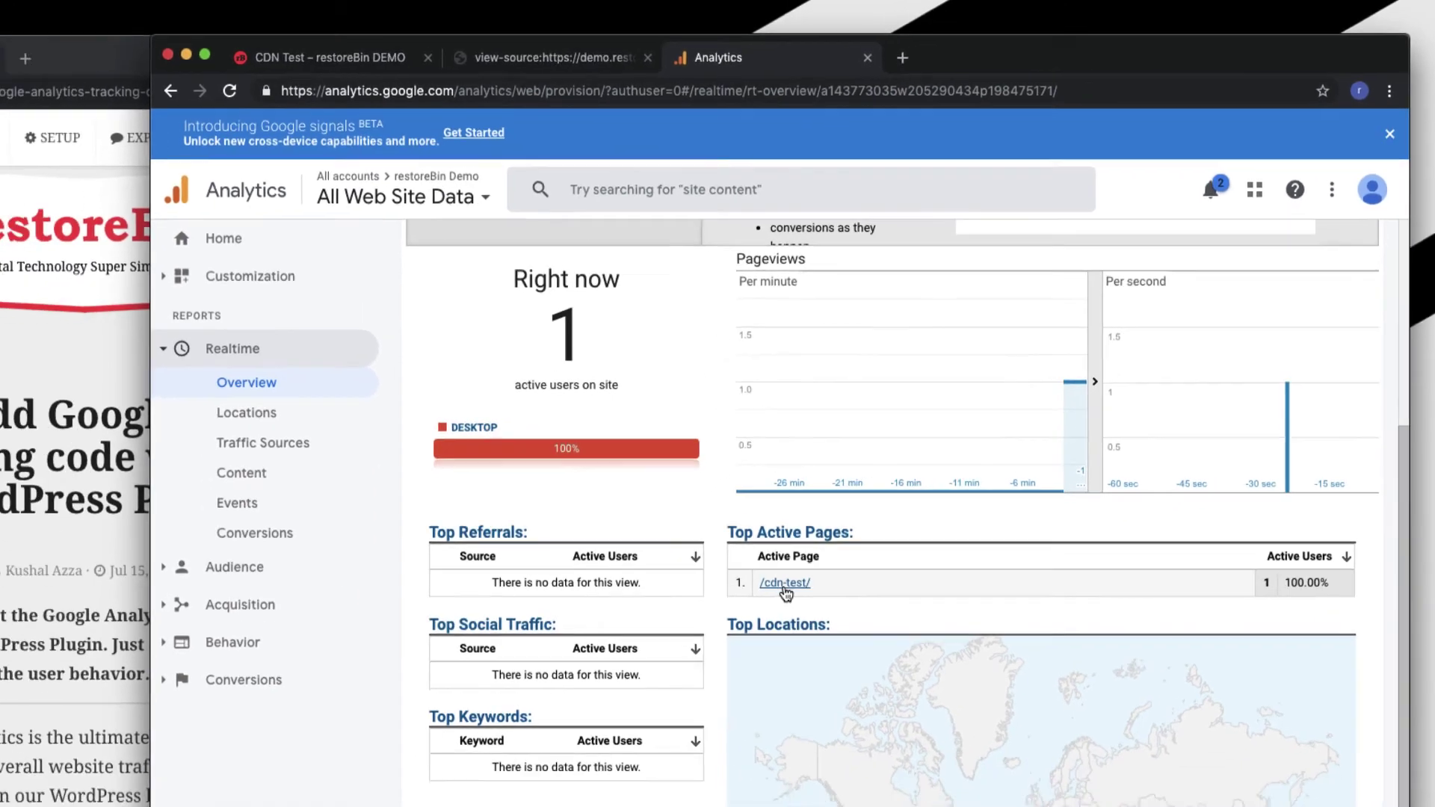
Step: Bring the restoreBin article on adding Google Analytics tracking code back in front of Analytics
{"action": "left_click", "coordinate": [358, 60]}
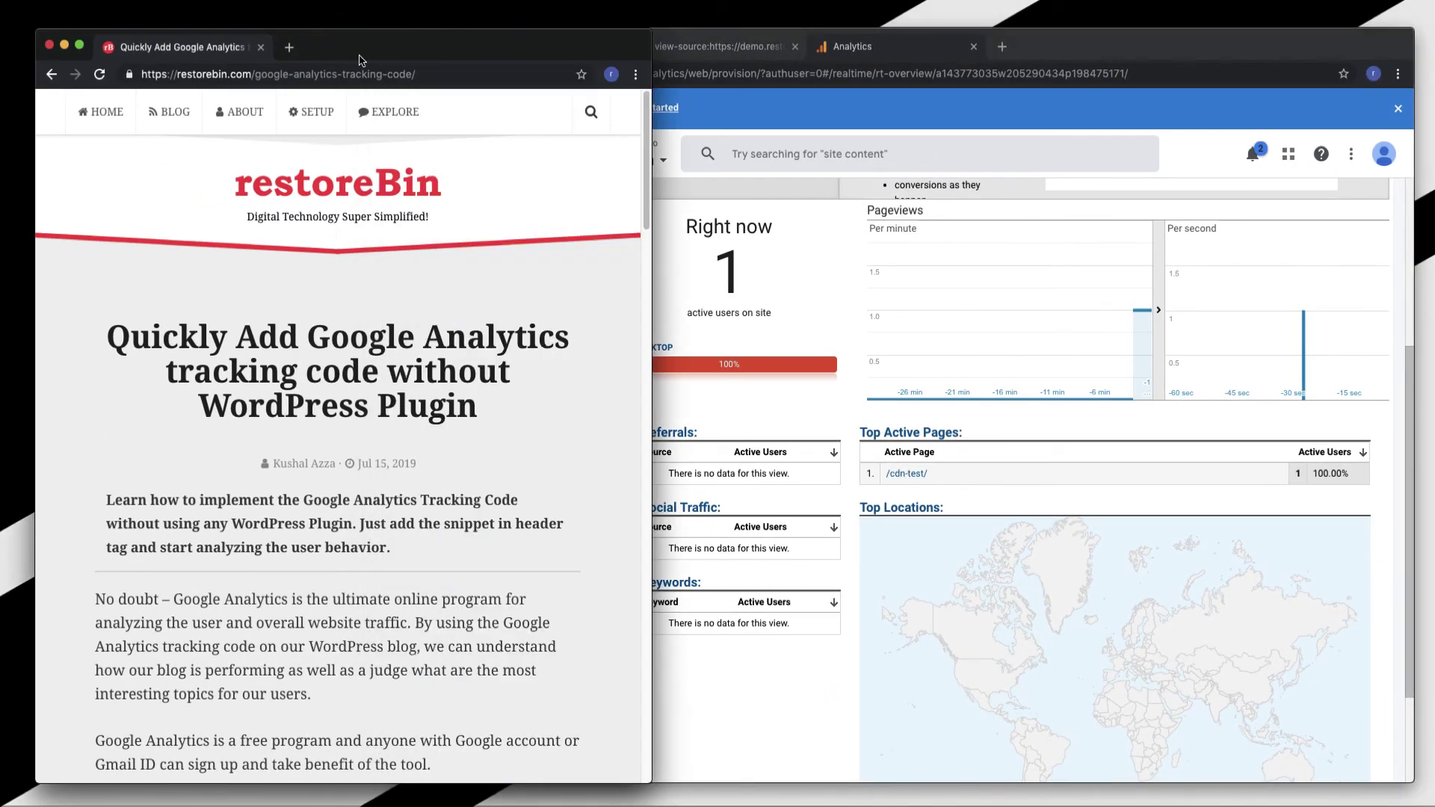